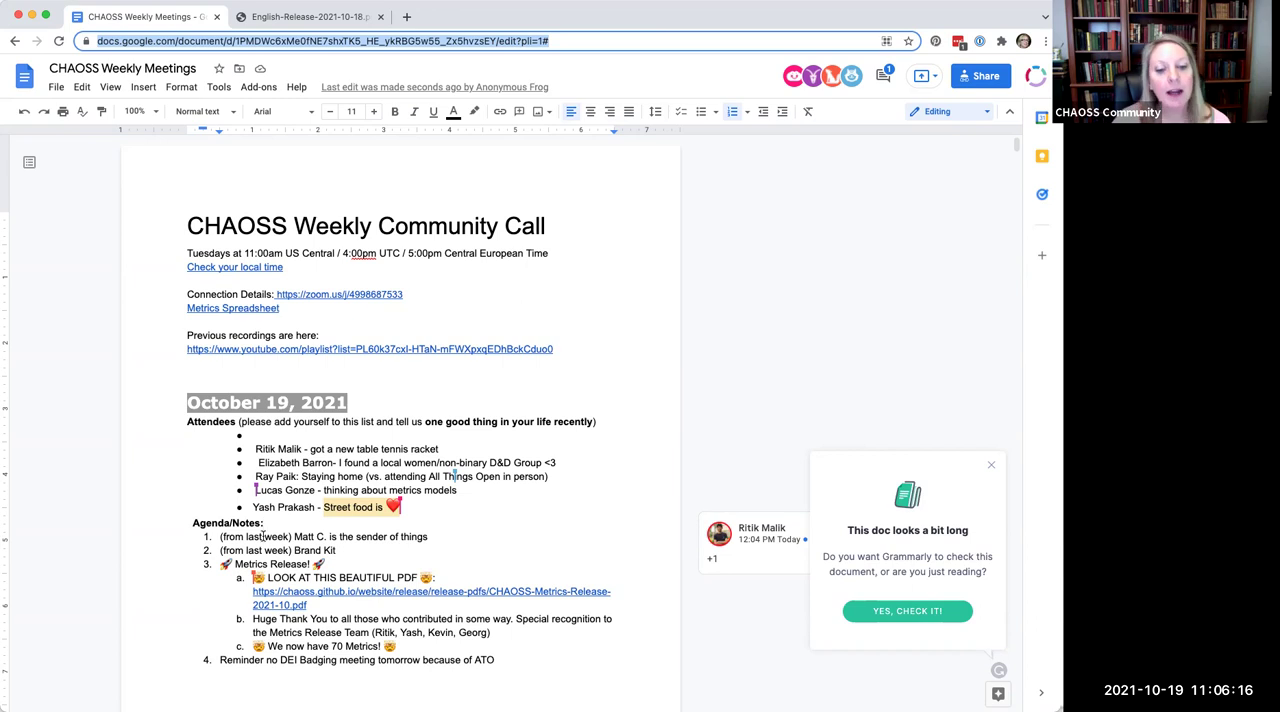
- Review the two carried-over agenda items and place the cursor after item 1
{"action": "left_click_drag", "start_coordinate": [219, 537], "coordinate": [337, 551]}
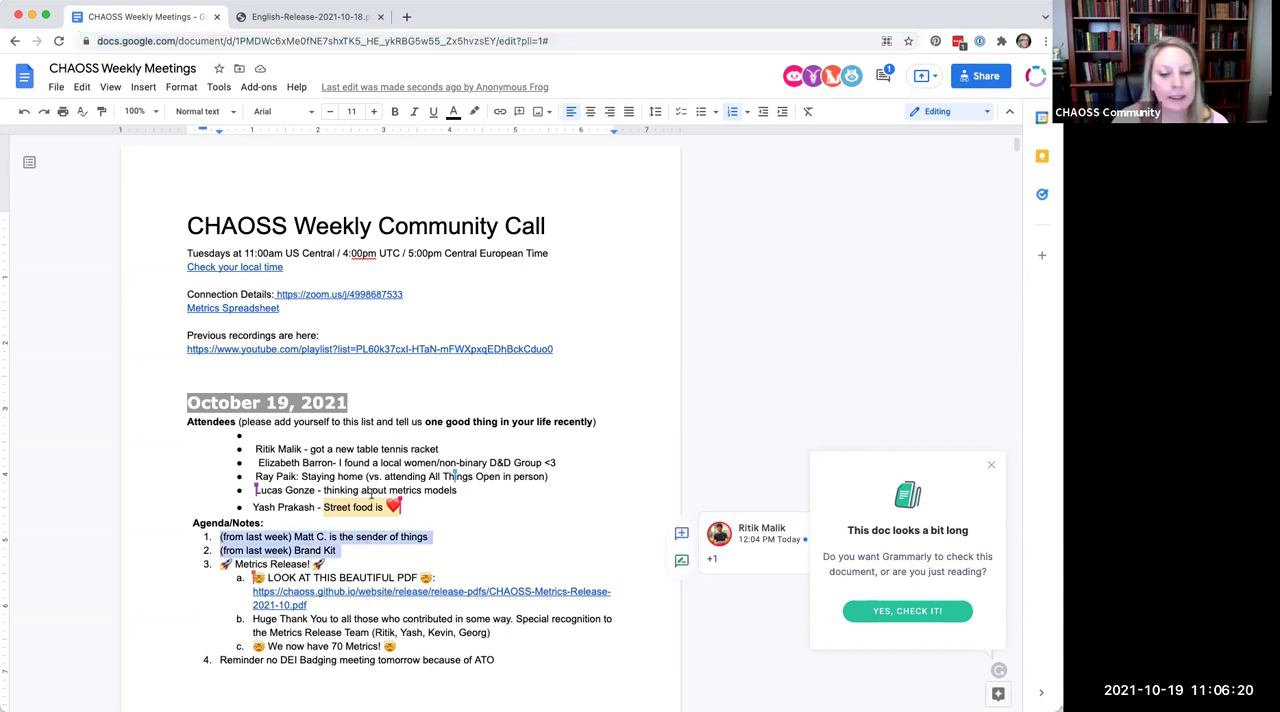
{"action": "left_click", "coordinate": [332, 536]}
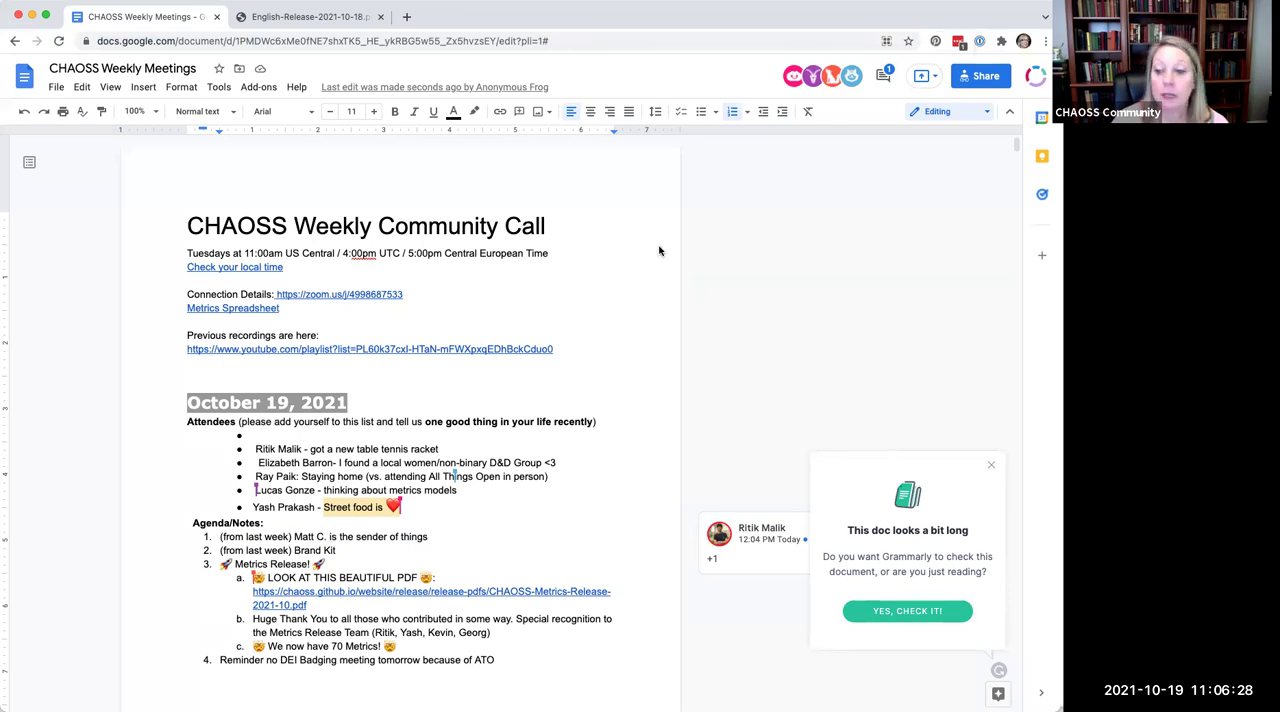
{"action": "left_click", "coordinate": [435, 540]}
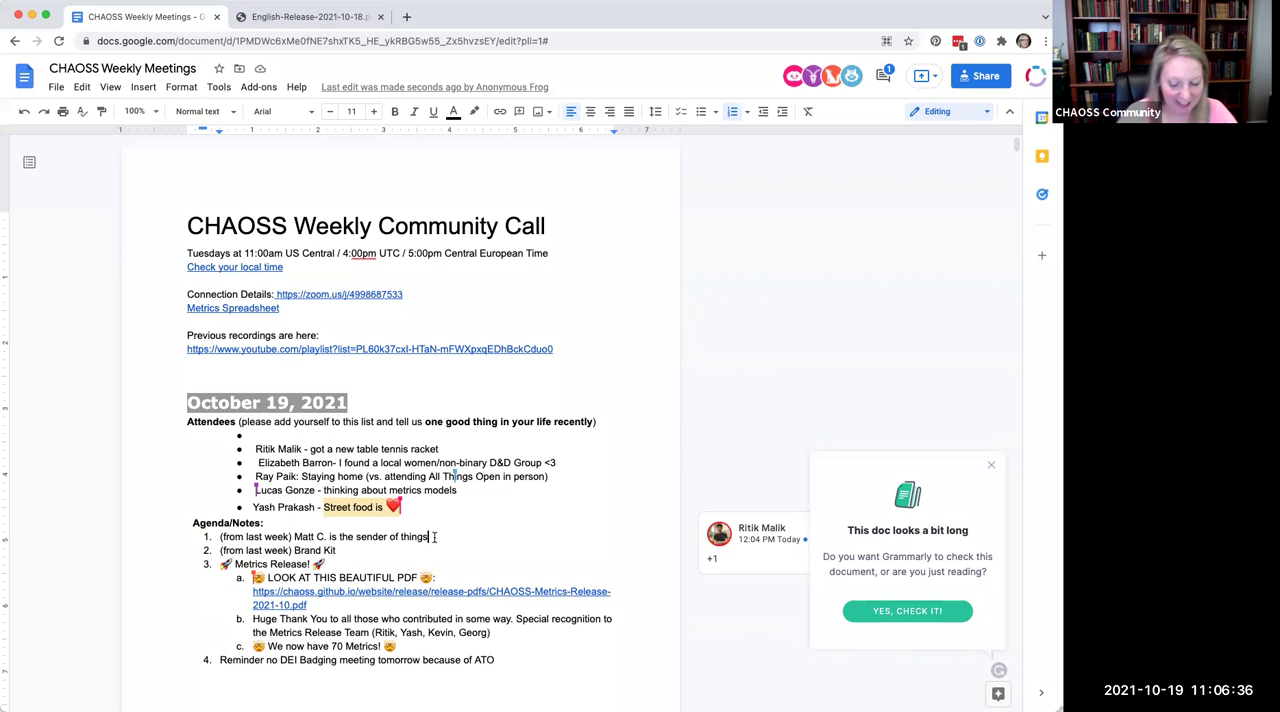
{"action": "type", "text": "- Revisit ne"}
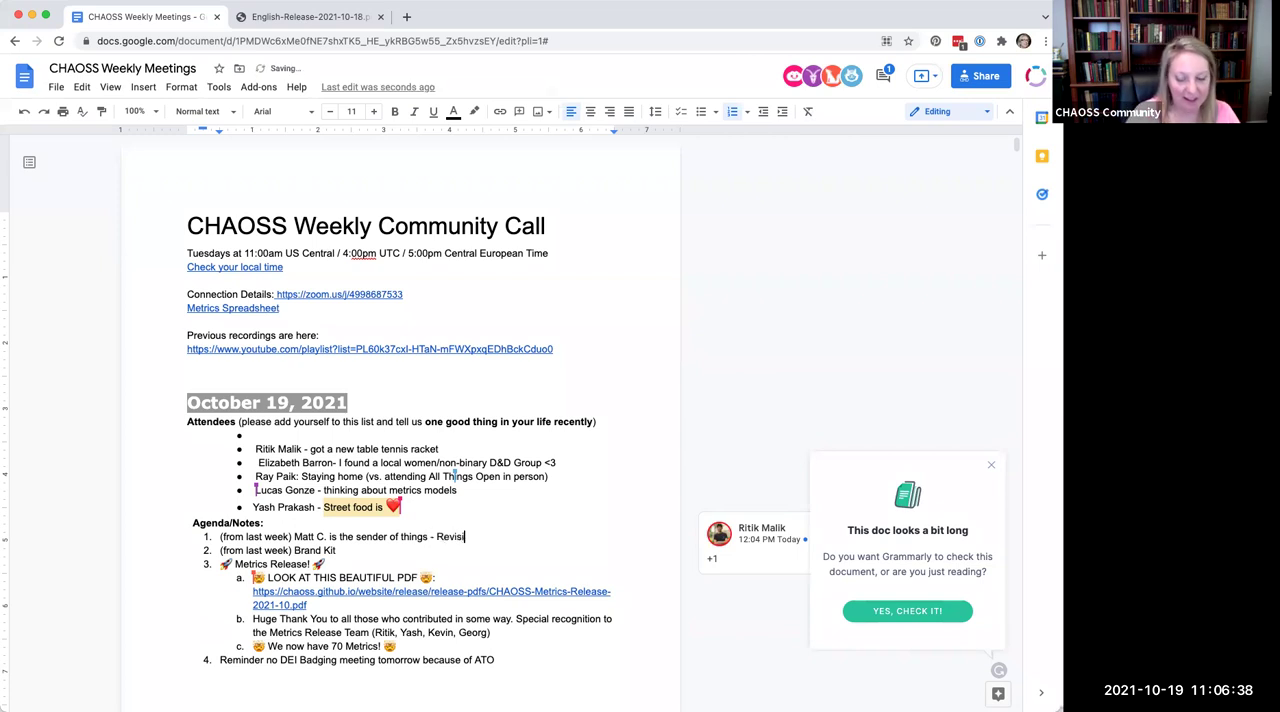
{"action": "type", "text": "xt week"}
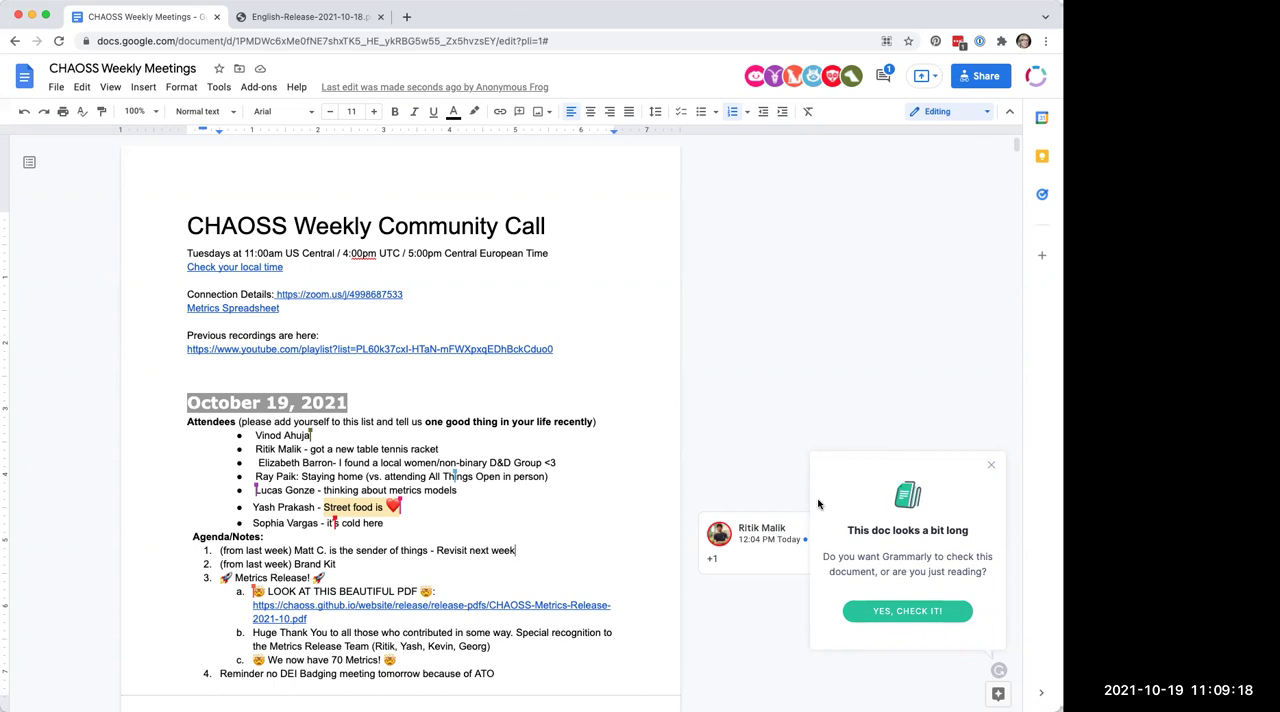
- Dismiss the document-check offer while finishing the ' - Revisit next week' note
{"action": "left_click", "coordinate": [993, 467]}
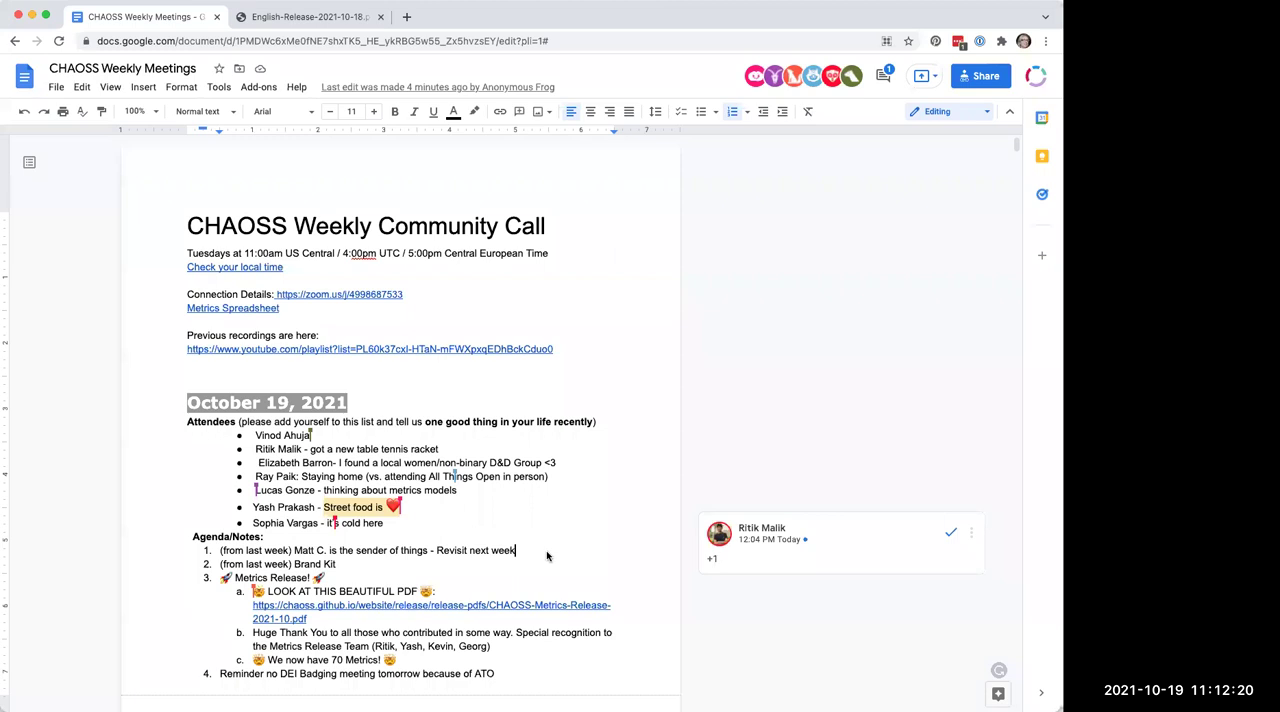
- Indent a new sub-item a. under item 1 asking if OpenCollective connects to e-commerce
{"action": "key", "text": "Return"}
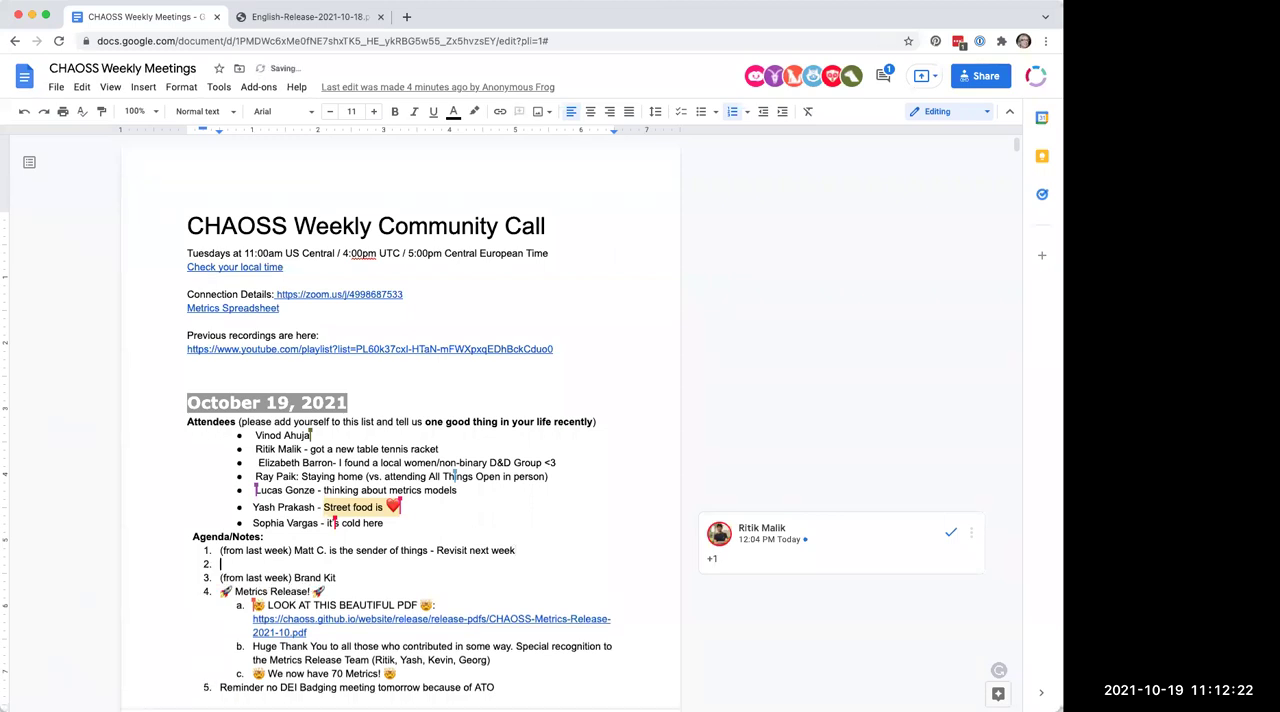
{"action": "key", "text": "Tab"}
{"action": "type", "text": "Can we connect OpenCollective to e-commerce "}
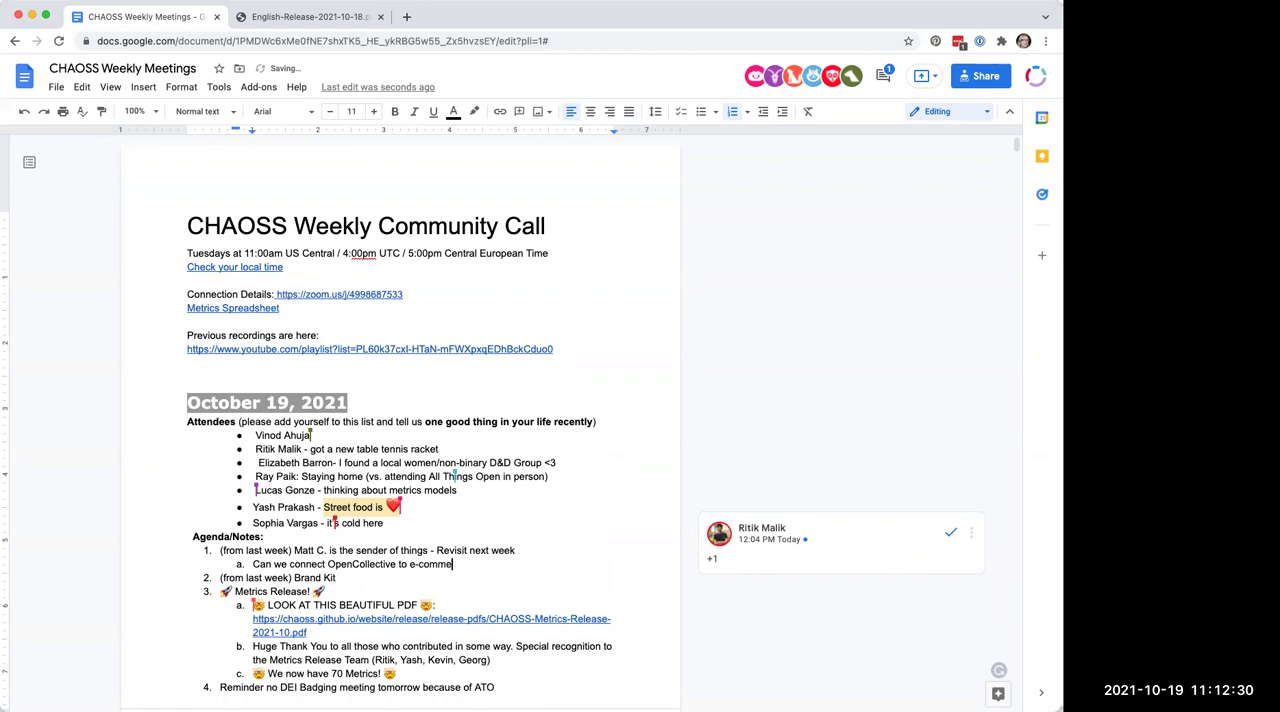
{"action": "type", "text": "platform?"}
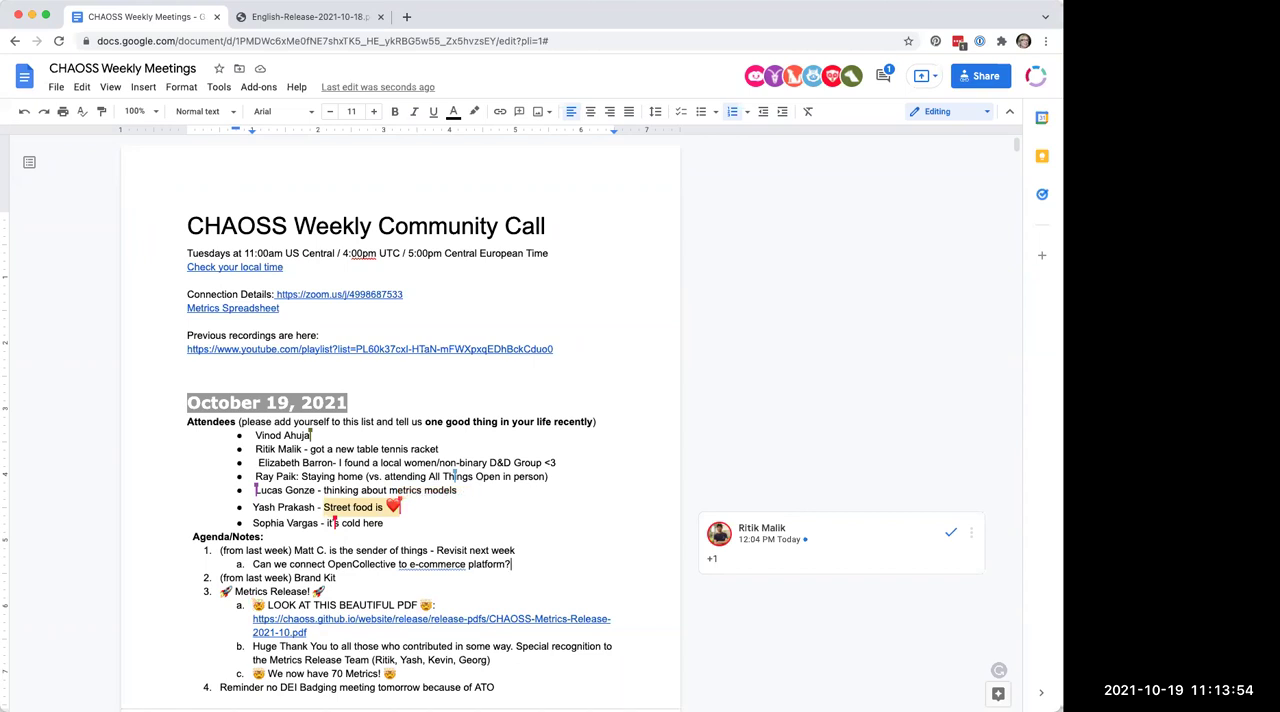
{"action": "left_click", "coordinate": [518, 565]}
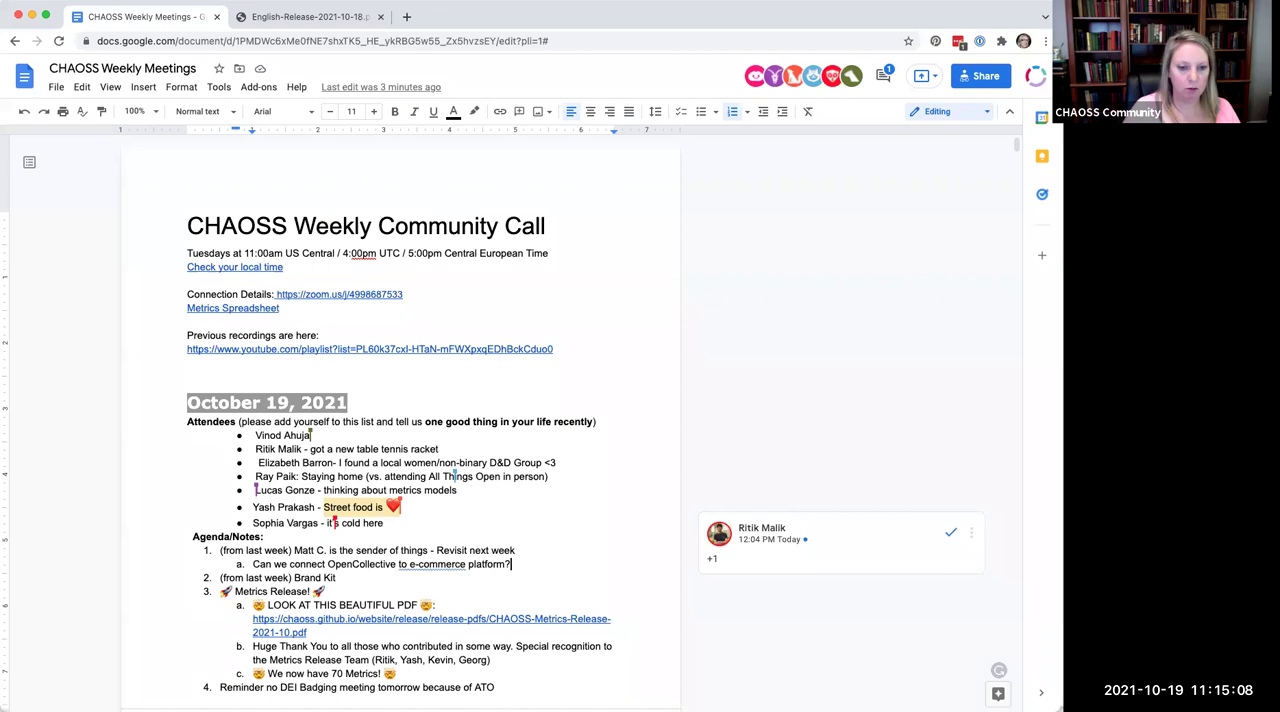
- Start sub-item b. for Kevin's LF Networking outreach action item
{"action": "key", "text": "Return"}
{"action": "type", "text": "Al"}
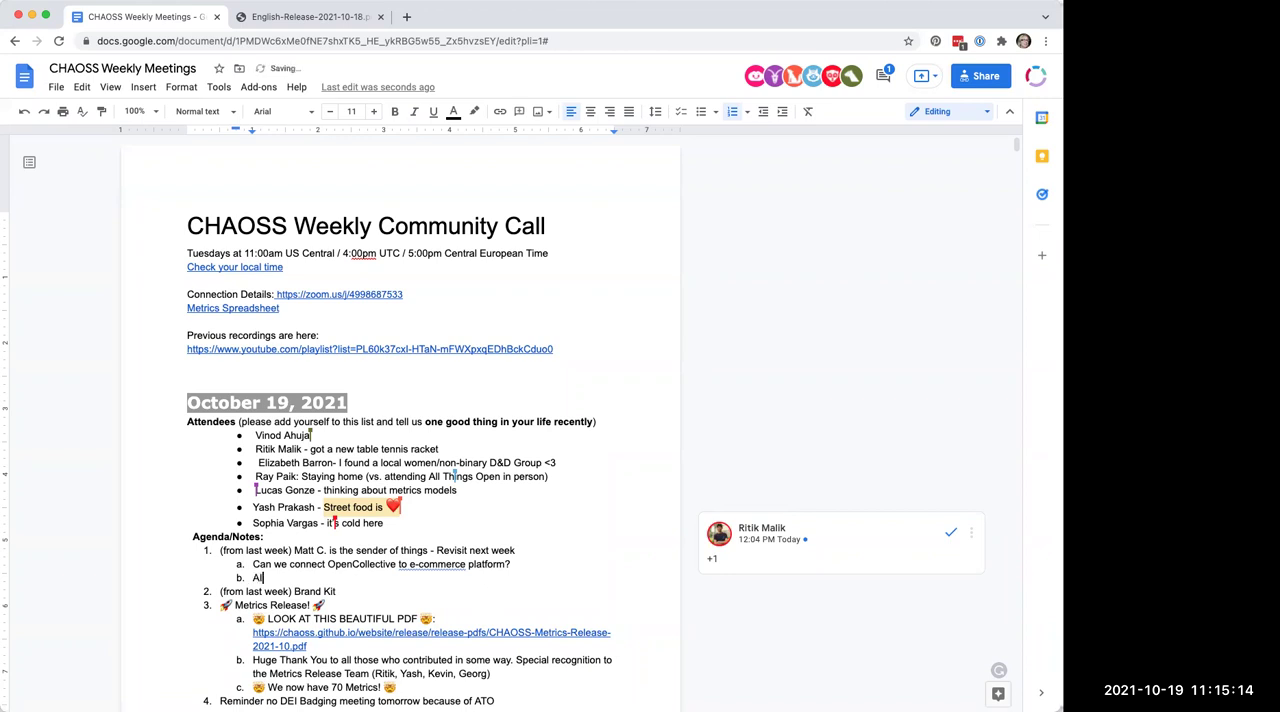
{"action": "type", "text": "Kevin:"}
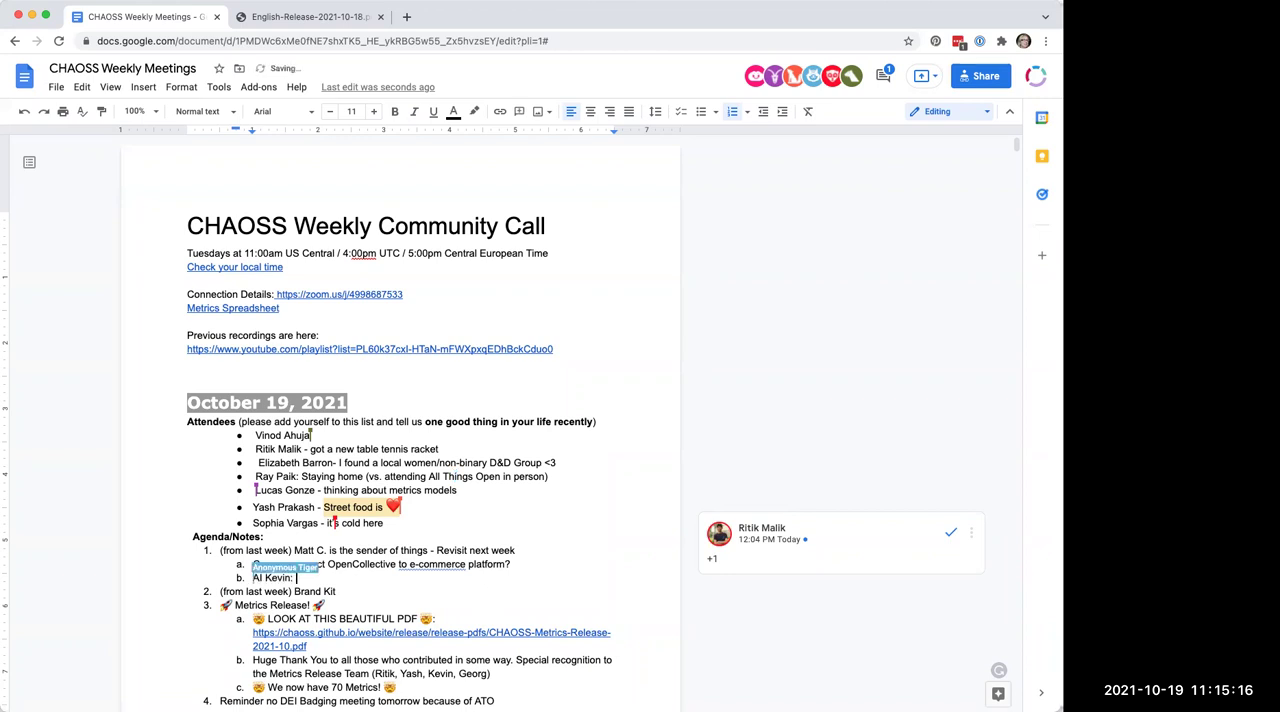
{"action": "type", "text": " Reach out to"}
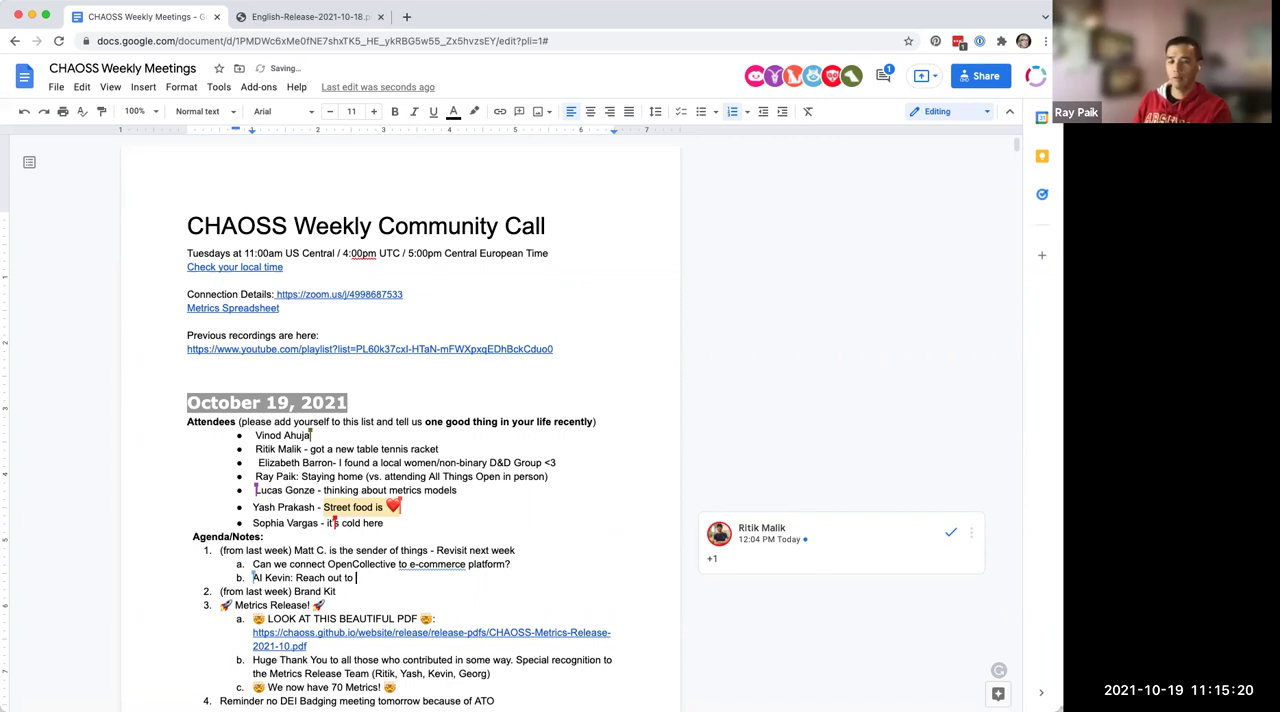
{"action": "type", "text": "LF Networking"}
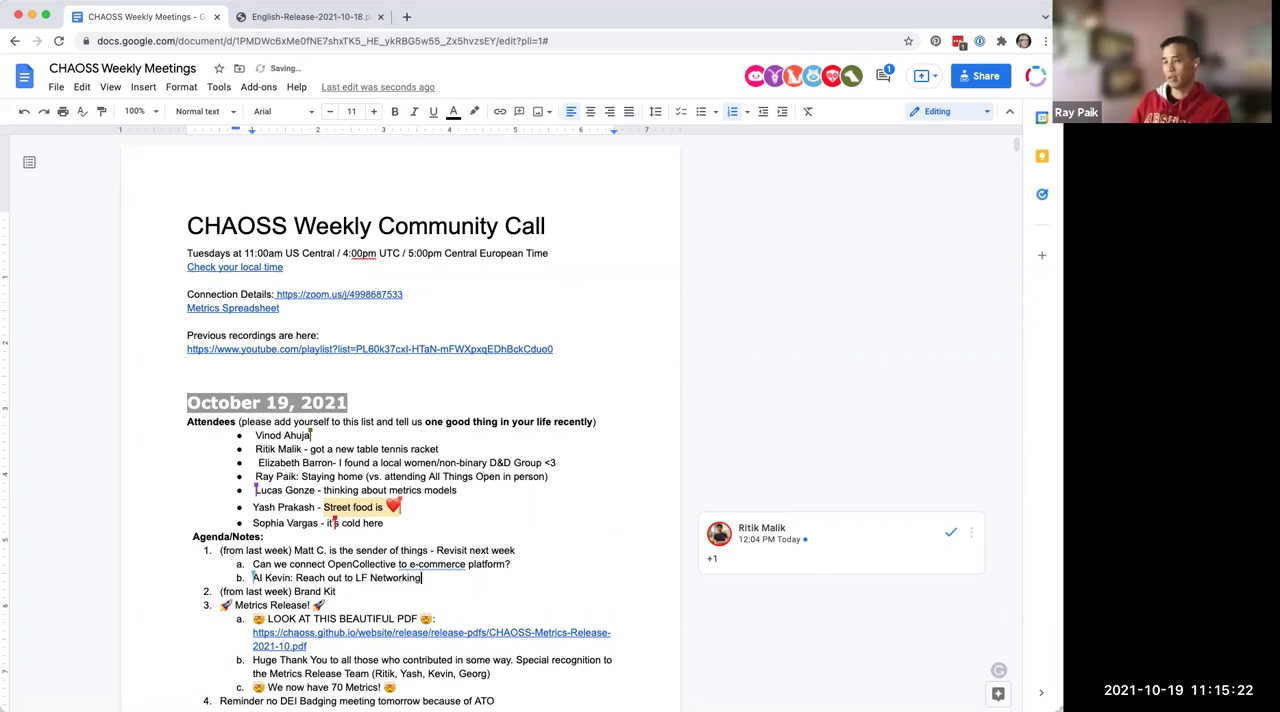
{"action": "type", "text": "(Ray to gi"}
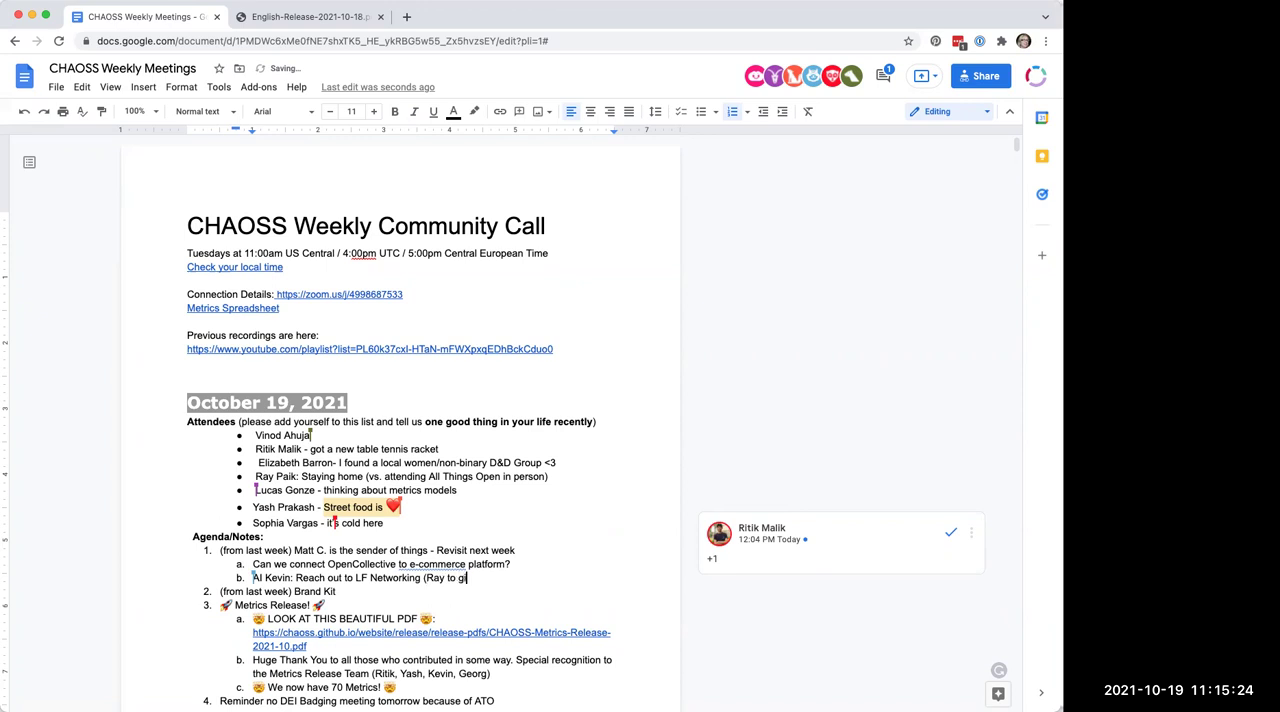
{"action": "type", "text": "ve him a contact person: Brandon Wick is the marketing person at LF Networking"}
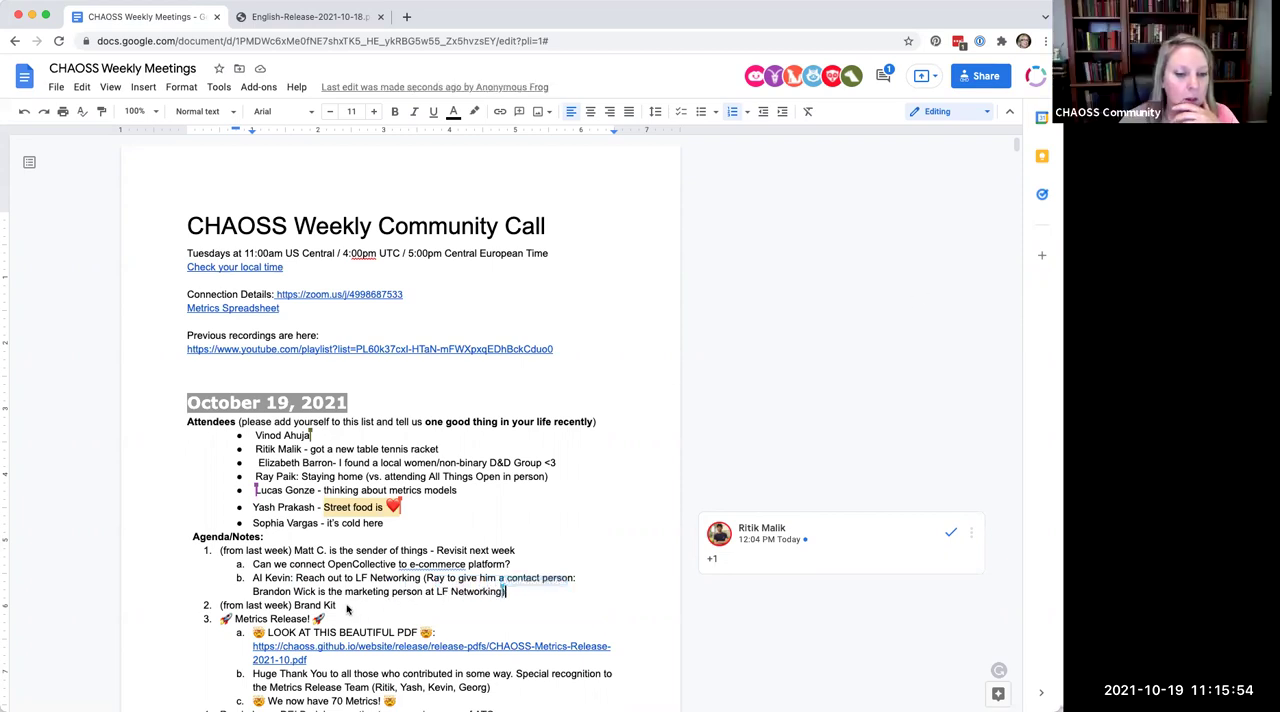
- Append ' - Revisit next week' to the Brand Kit agenda item
{"action": "left_click", "coordinate": [347, 607]}
{"action": "type", "text": "-"}
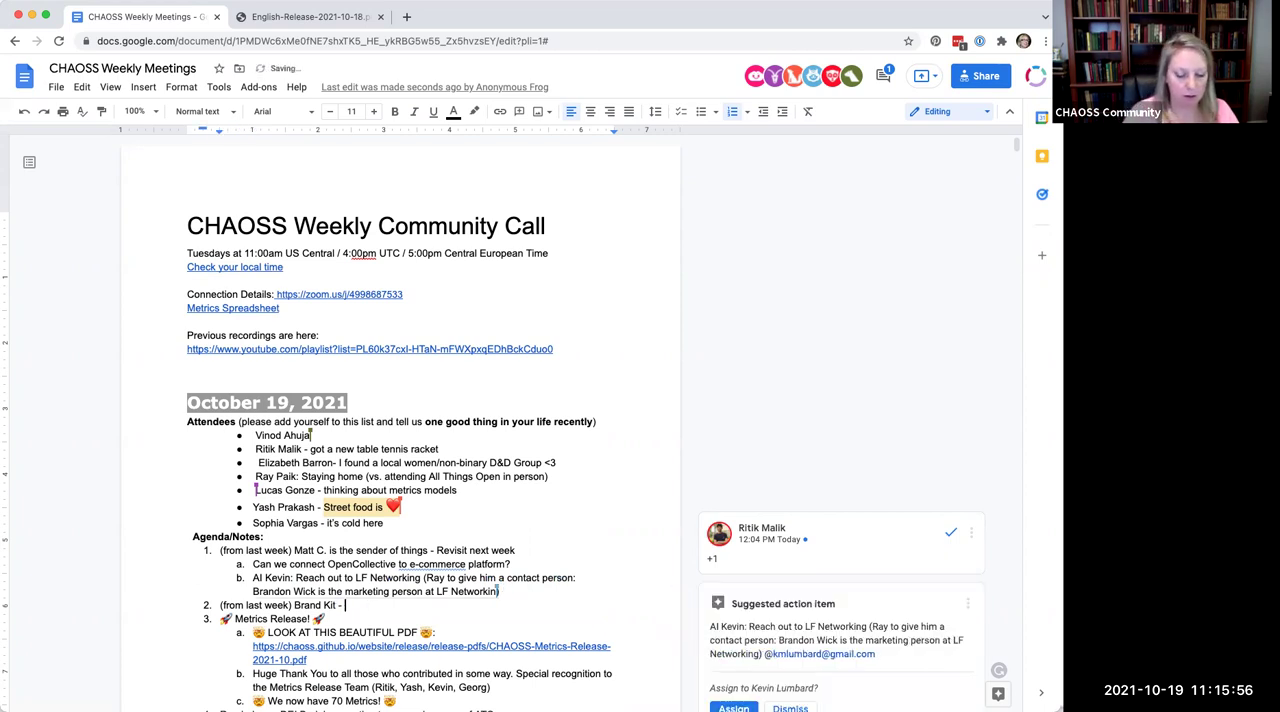
{"action": "type", "text": "- Revisit next week"}
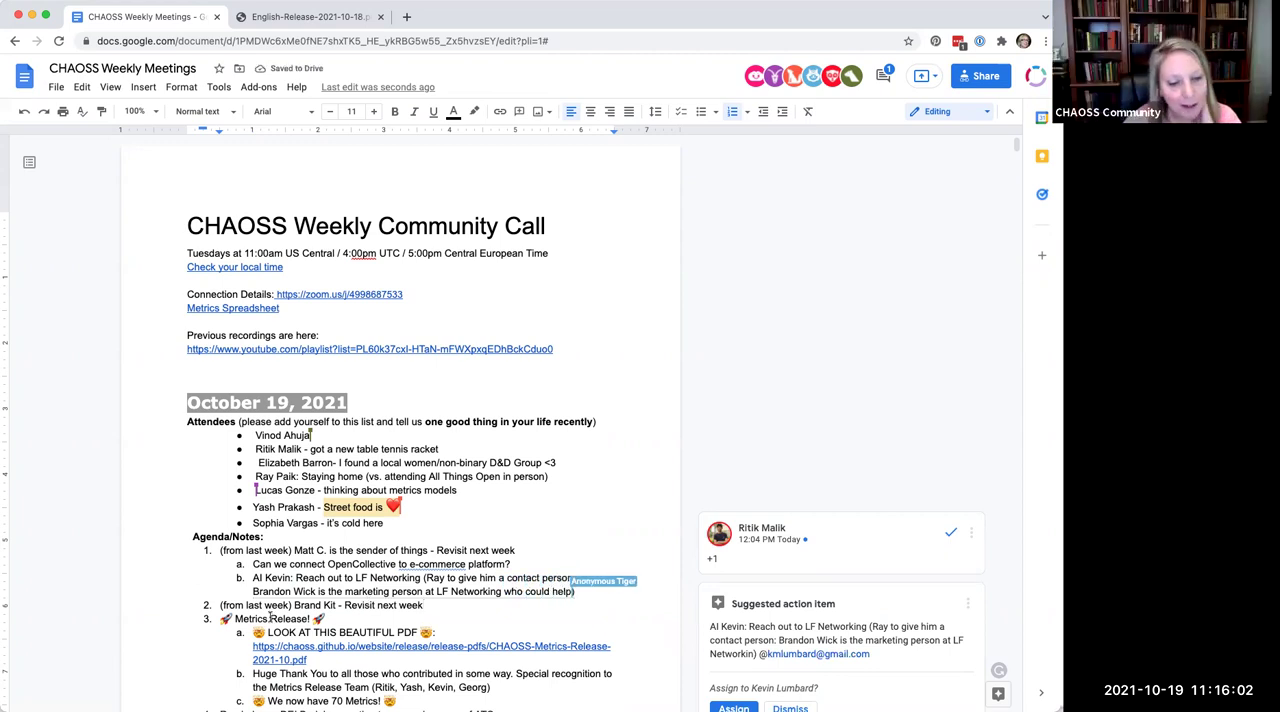
{"action": "scroll", "coordinate": [400, 450], "scroll_direction": "down", "scroll_amount": 3}
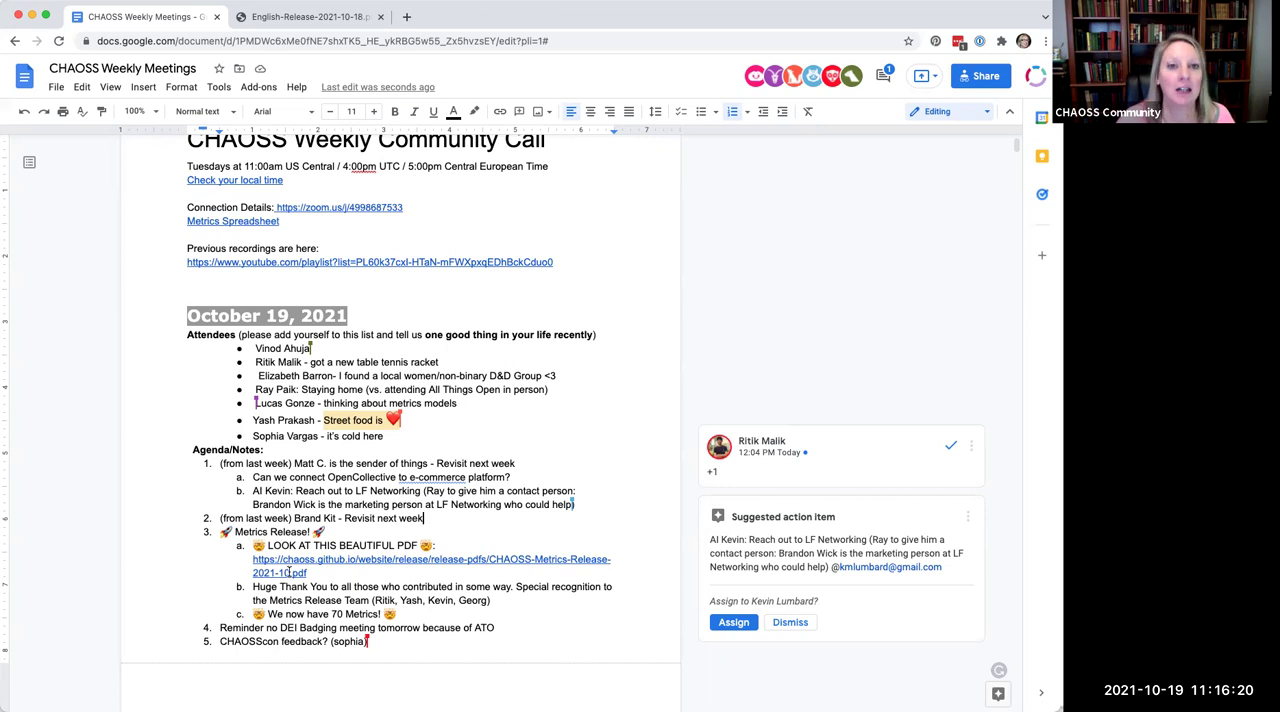
- Open the linked CHAOSS metrics release PDF in a new tab
{"action": "left_click", "coordinate": [262, 559]}
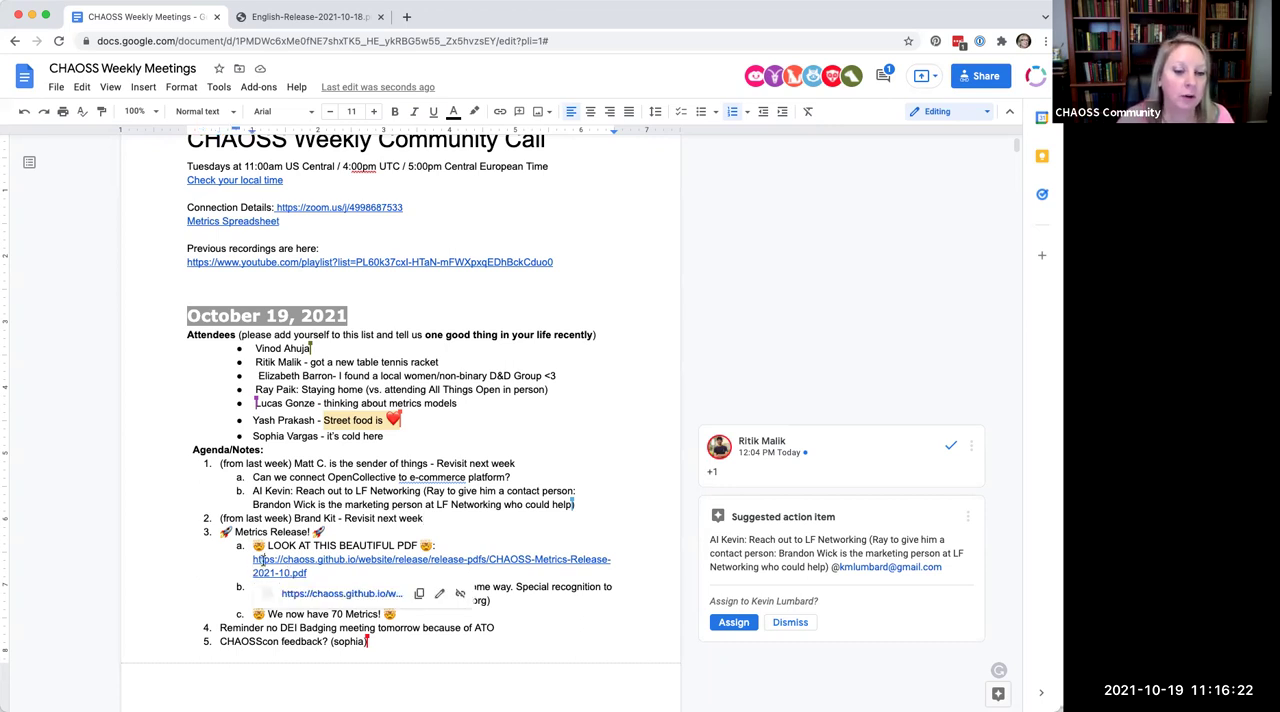
{"action": "left_click", "coordinate": [330, 593]}
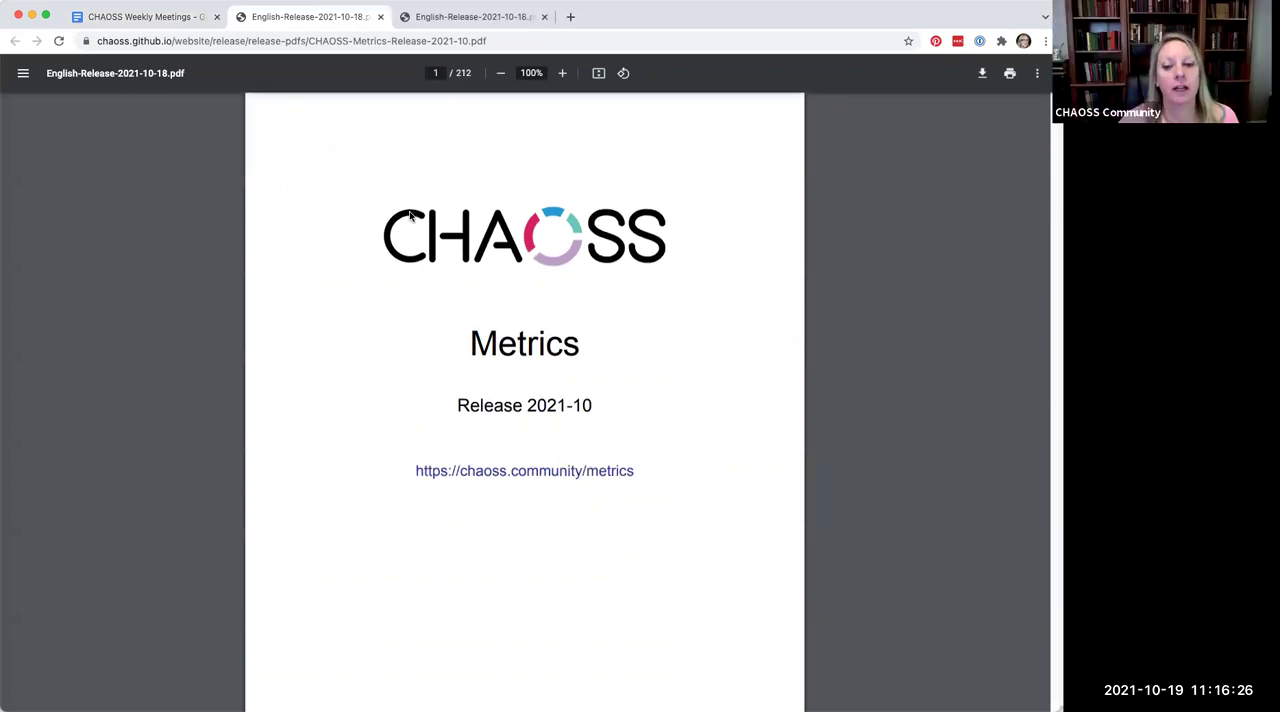
{"action": "scroll", "coordinate": [410, 217], "scroll_direction": "down", "scroll_amount": 3}
{"action": "scroll", "coordinate": [410, 217], "scroll_direction": "down", "scroll_amount": 1}
{"action": "scroll", "coordinate": [410, 217], "scroll_direction": "down", "scroll_amount": 4}
{"action": "scroll", "coordinate": [410, 217], "scroll_direction": "down", "scroll_amount": 4}
{"action": "scroll", "coordinate": [410, 217], "scroll_direction": "down", "scroll_amount": 4}
{"action": "scroll", "coordinate": [410, 217], "scroll_direction": "down", "scroll_amount": 2}
{"action": "scroll", "coordinate": [410, 217], "scroll_direction": "down", "scroll_amount": 2}
{"action": "scroll", "coordinate": [410, 217], "scroll_direction": "down", "scroll_amount": 2}
{"action": "scroll", "coordinate": [410, 217], "scroll_direction": "down", "scroll_amount": 3}
{"action": "scroll", "coordinate": [410, 217], "scroll_direction": "down", "scroll_amount": 3}
{"action": "scroll", "coordinate": [410, 217], "scroll_direction": "down", "scroll_amount": 3}
{"action": "scroll", "coordinate": [410, 217], "scroll_direction": "down", "scroll_amount": 3}
{"action": "scroll", "coordinate": [410, 217], "scroll_direction": "down", "scroll_amount": 5}
{"action": "scroll", "coordinate": [410, 217], "scroll_direction": "down", "scroll_amount": 3}
{"action": "scroll", "coordinate": [410, 217], "scroll_direction": "down", "scroll_amount": 2}
{"action": "scroll", "coordinate": [410, 217], "scroll_direction": "down", "scroll_amount": 1}
{"action": "scroll", "coordinate": [410, 217], "scroll_direction": "down", "scroll_amount": 3}
{"action": "scroll", "coordinate": [410, 217], "scroll_direction": "down", "scroll_amount": 4}
{"action": "scroll", "coordinate": [410, 217], "scroll_direction": "down", "scroll_amount": 4}
{"action": "scroll", "coordinate": [410, 217], "scroll_direction": "down", "scroll_amount": 2}
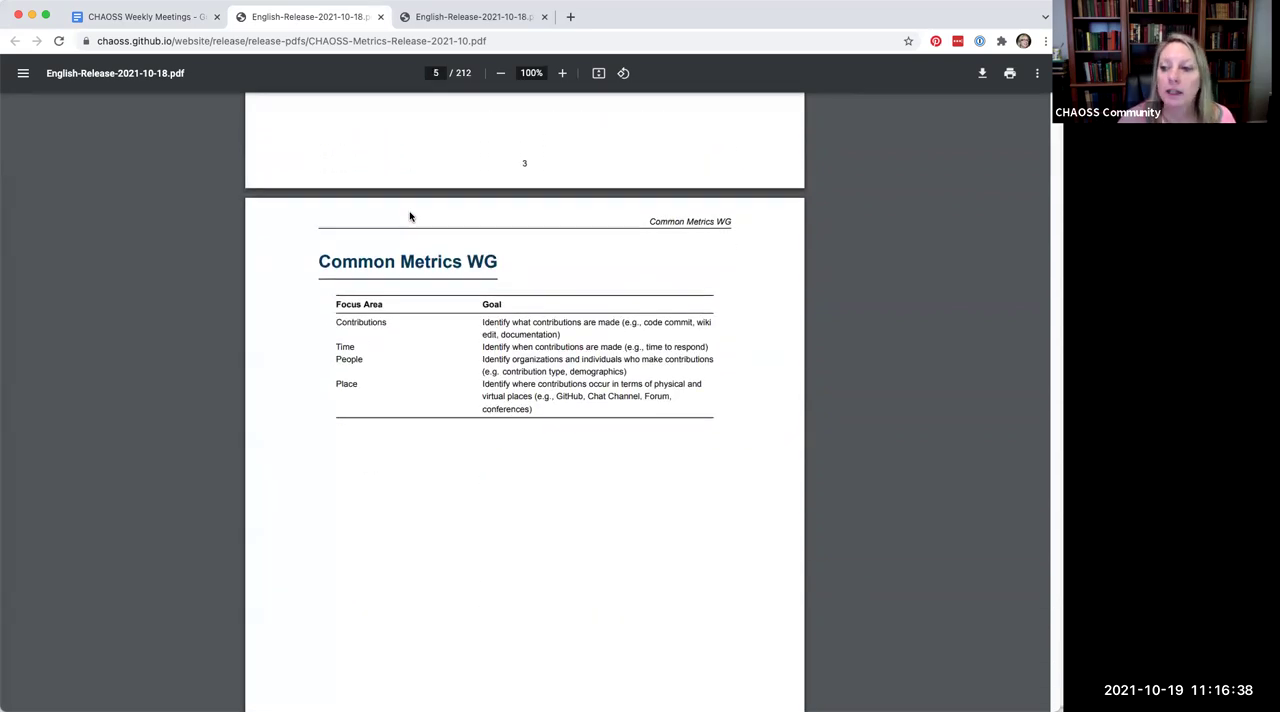
{"action": "scroll", "coordinate": [410, 217], "scroll_direction": "down", "scroll_amount": 1}
{"action": "scroll", "coordinate": [410, 217], "scroll_direction": "down", "scroll_amount": 1}
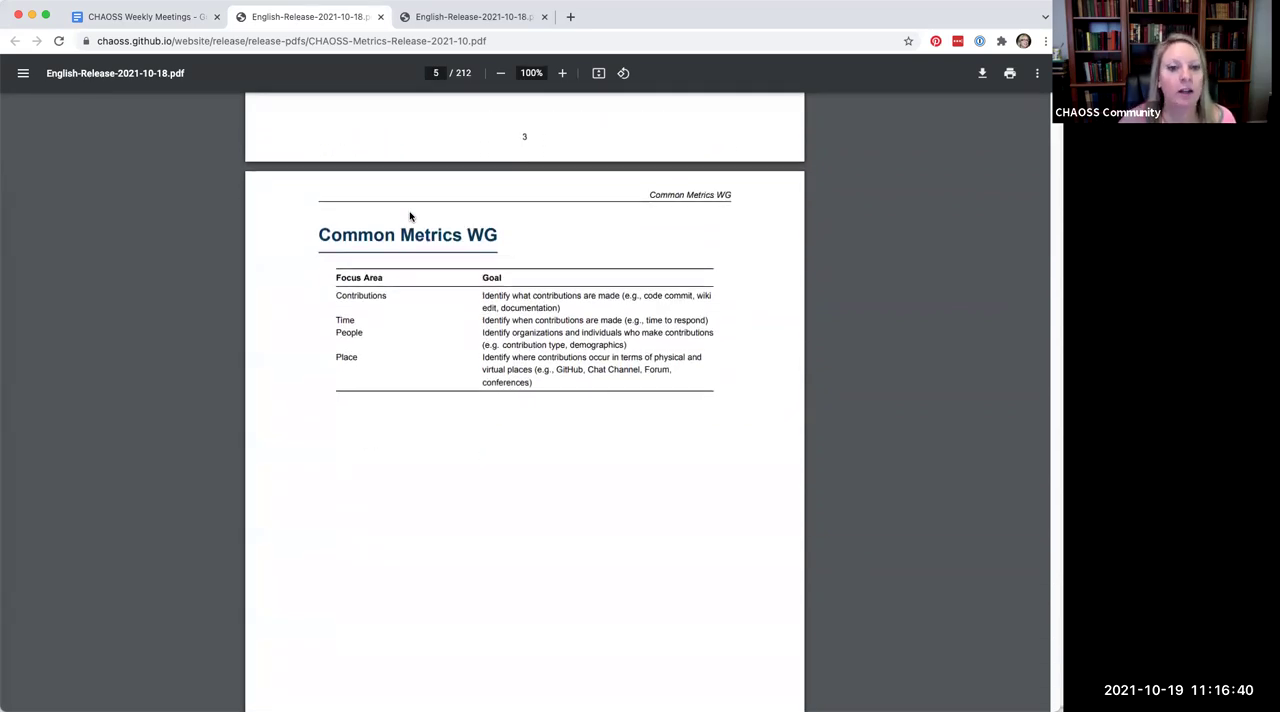
{"action": "scroll", "coordinate": [410, 217], "scroll_direction": "down", "scroll_amount": 1}
{"action": "scroll", "coordinate": [410, 217], "scroll_direction": "down", "scroll_amount": 5}
{"action": "scroll", "coordinate": [410, 217], "scroll_direction": "down", "scroll_amount": 4}
{"action": "scroll", "coordinate": [410, 228], "scroll_direction": "down", "scroll_amount": 4}
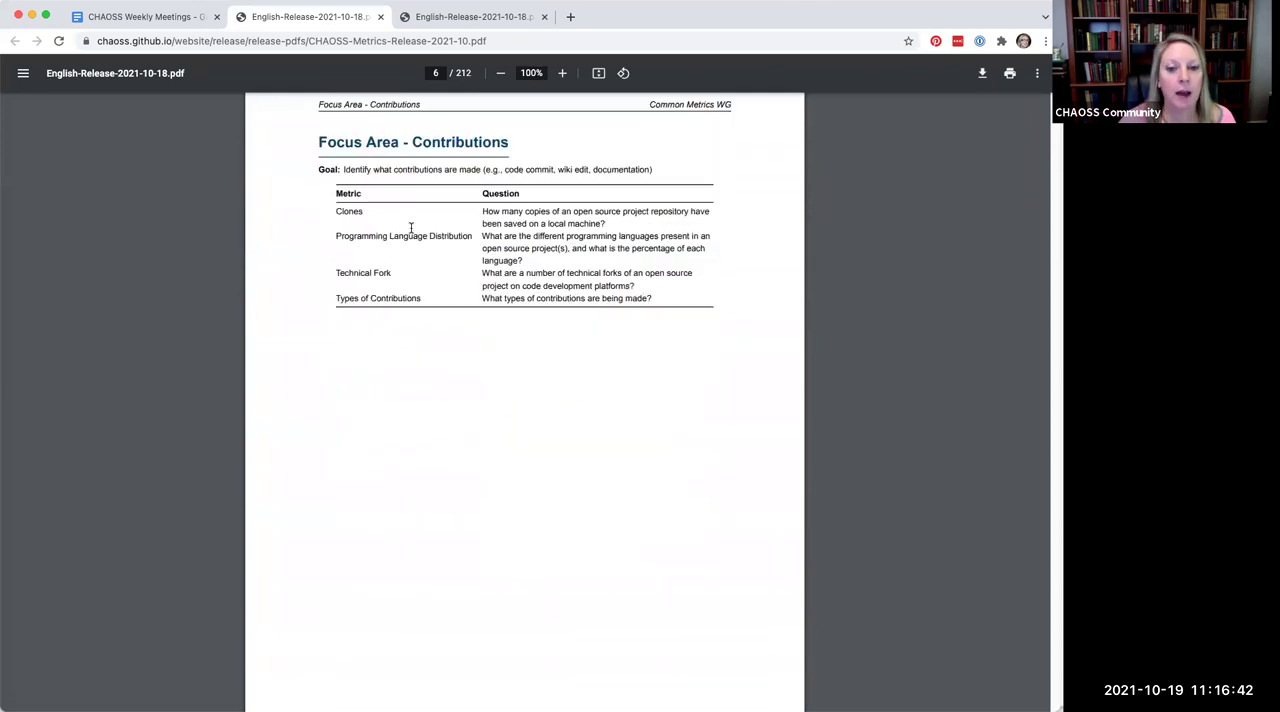
{"action": "scroll", "coordinate": [410, 228], "scroll_direction": "down", "scroll_amount": 6}
{"action": "scroll", "coordinate": [410, 228], "scroll_direction": "down", "scroll_amount": 3}
{"action": "scroll", "coordinate": [410, 228], "scroll_direction": "down", "scroll_amount": 1}
{"action": "scroll", "coordinate": [410, 228], "scroll_direction": "down", "scroll_amount": 3}
{"action": "scroll", "coordinate": [410, 228], "scroll_direction": "down", "scroll_amount": 5}
{"action": "scroll", "coordinate": [410, 228], "scroll_direction": "down", "scroll_amount": 3}
{"action": "scroll", "coordinate": [410, 228], "scroll_direction": "down", "scroll_amount": 5}
{"action": "scroll", "coordinate": [410, 228], "scroll_direction": "down", "scroll_amount": 3}
{"action": "scroll", "coordinate": [410, 228], "scroll_direction": "down", "scroll_amount": 5}
{"action": "scroll", "coordinate": [410, 228], "scroll_direction": "down", "scroll_amount": 2}
{"action": "scroll", "coordinate": [410, 228], "scroll_direction": "down", "scroll_amount": 3}
{"action": "scroll", "coordinate": [410, 228], "scroll_direction": "down", "scroll_amount": 4}
{"action": "scroll", "coordinate": [410, 228], "scroll_direction": "down", "scroll_amount": 5}
{"action": "scroll", "coordinate": [410, 228], "scroll_direction": "down", "scroll_amount": 2}
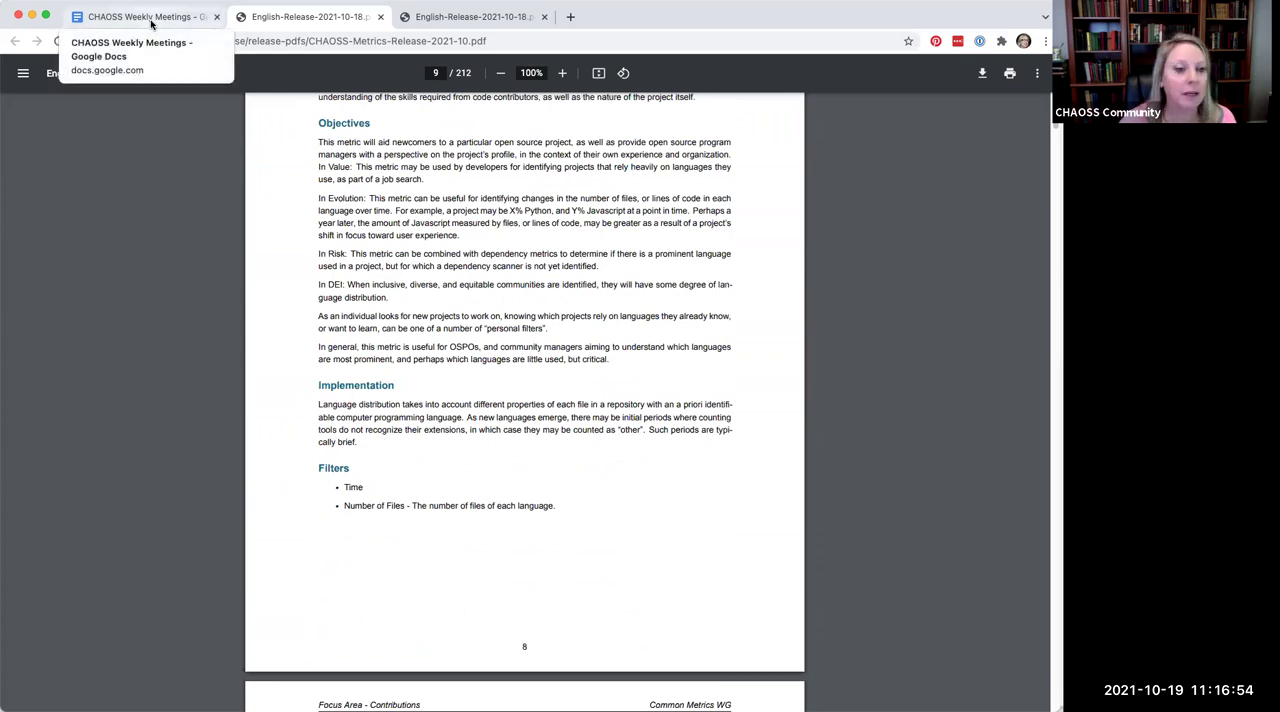
{"action": "left_click", "coordinate": [152, 17]}
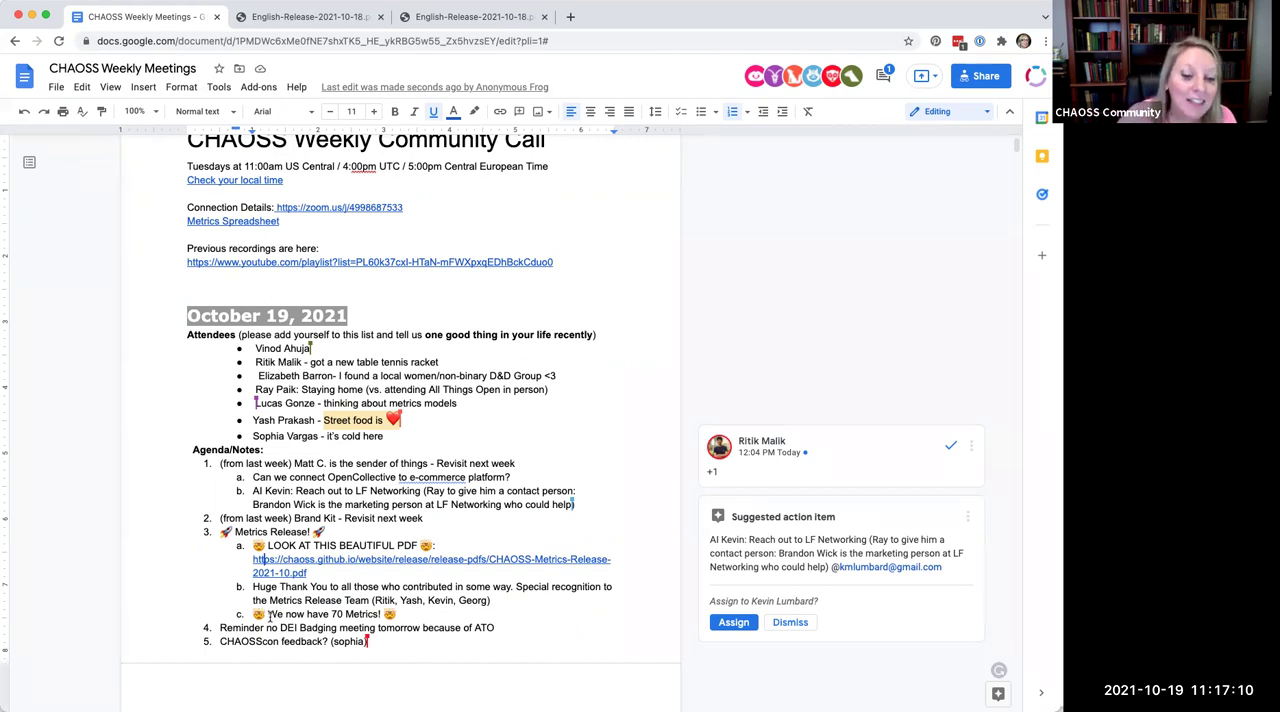
{"action": "left_click_drag", "start_coordinate": [268, 614], "coordinate": [396, 614]}
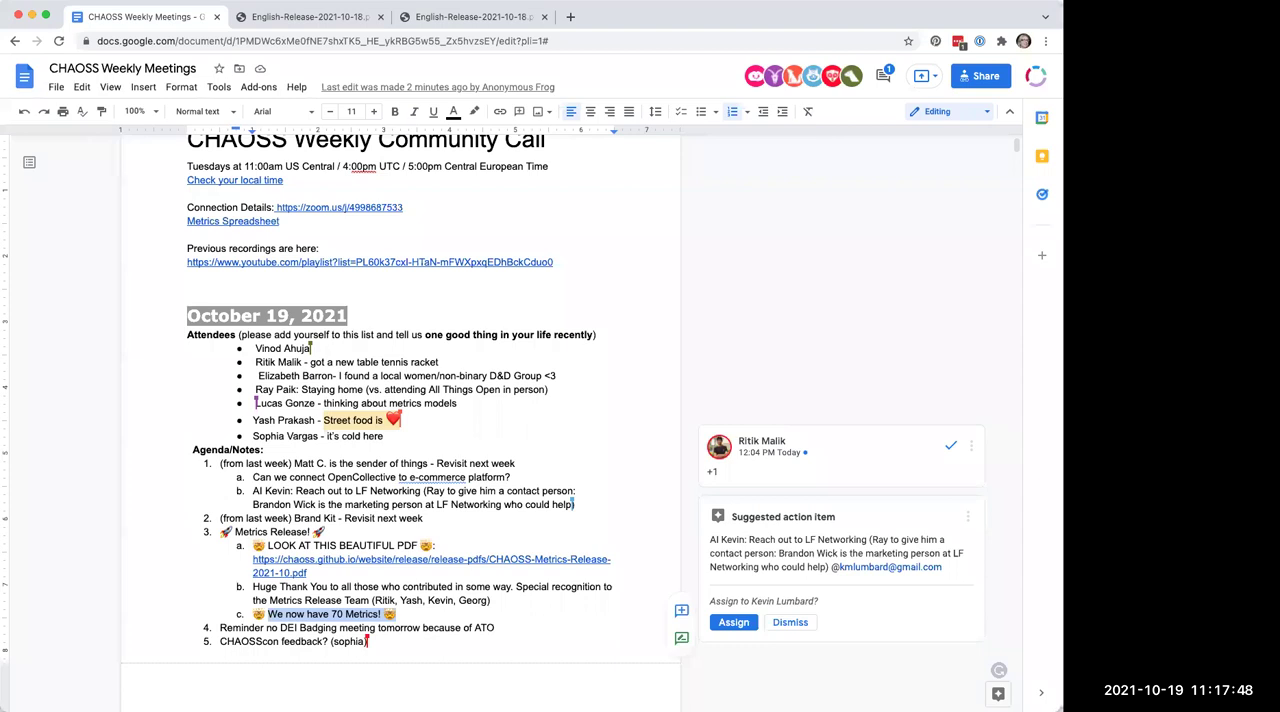
- Add sub-item 'Translated Metrics coming in about a week' below the 70 metrics line
{"action": "left_click", "coordinate": [426, 613]}
{"action": "key", "text": "Return"}
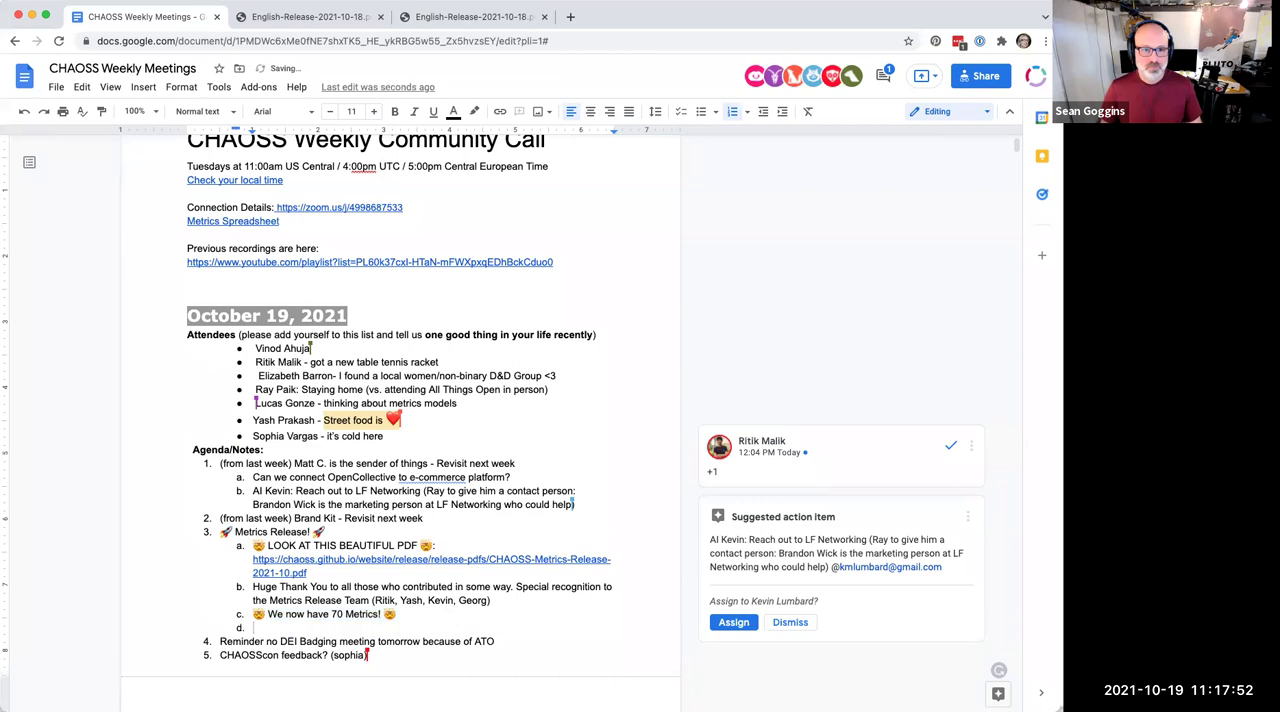
{"action": "type", "text": "Translate"}
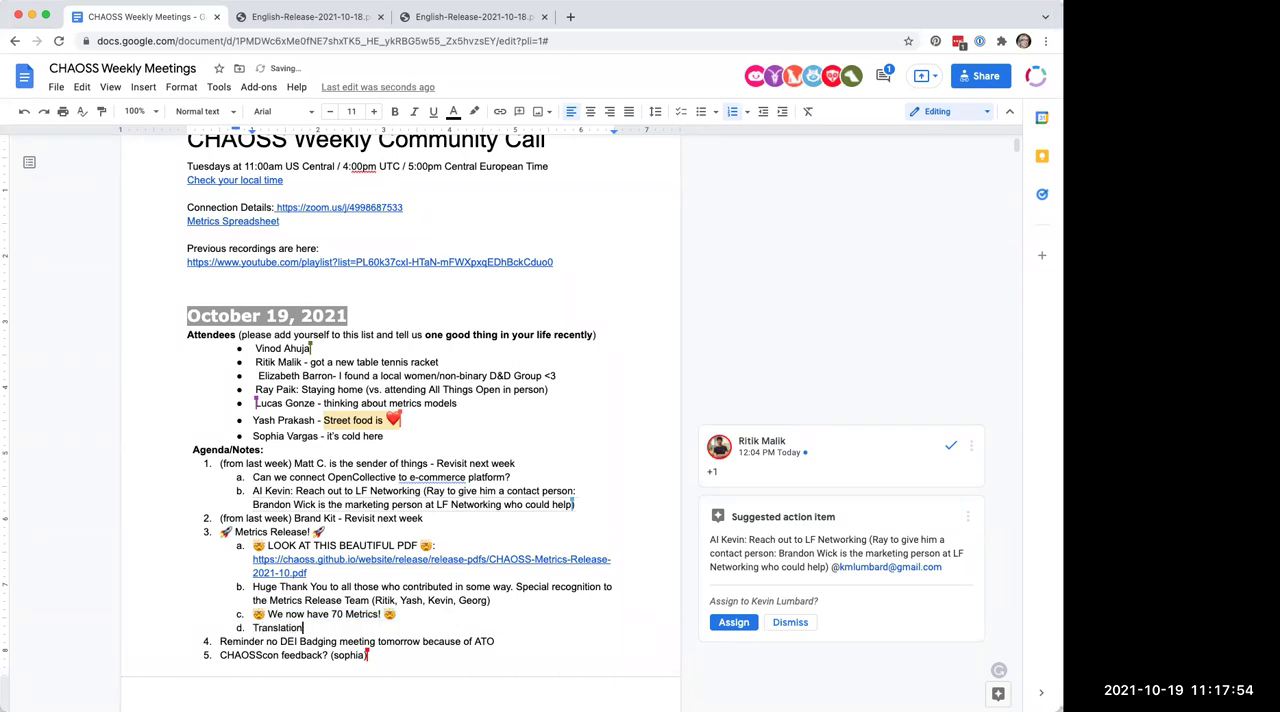
{"action": "type", "text": "d Me"}
{"action": "type", "text": "trics coming in a back"}
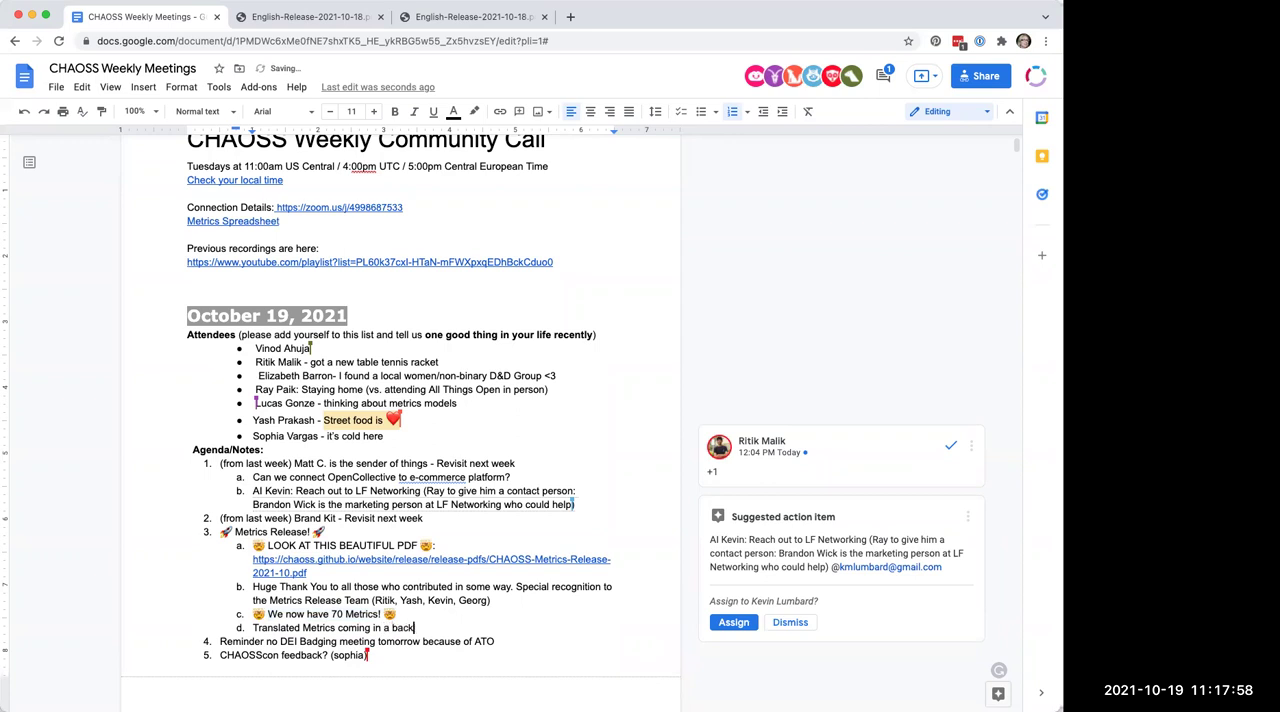
{"action": "key", "text": "BackSpace"}
{"action": "key", "text": "BackSpace"}
{"action": "key", "text": "BackSpace"}
{"action": "type", "text": "bout a"}
{"action": "type", "text": " week"}
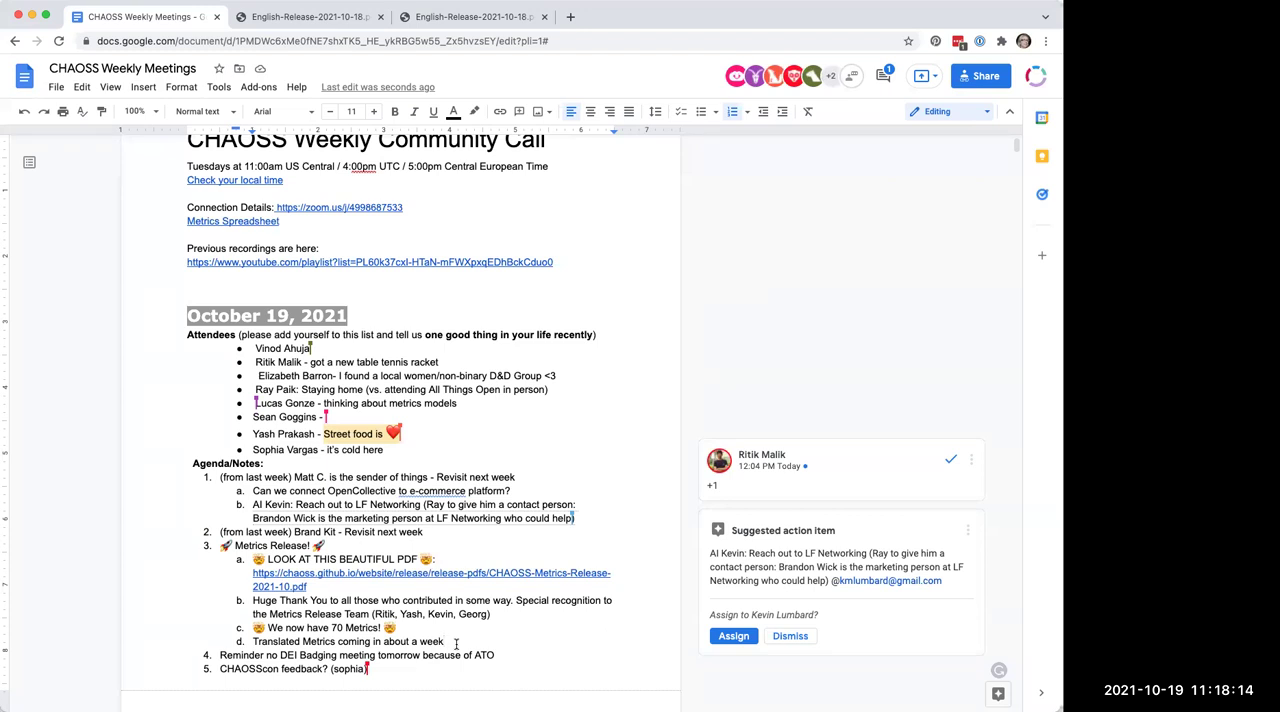
{"action": "scroll", "coordinate": [456, 642], "scroll_direction": "down", "scroll_amount": 2}
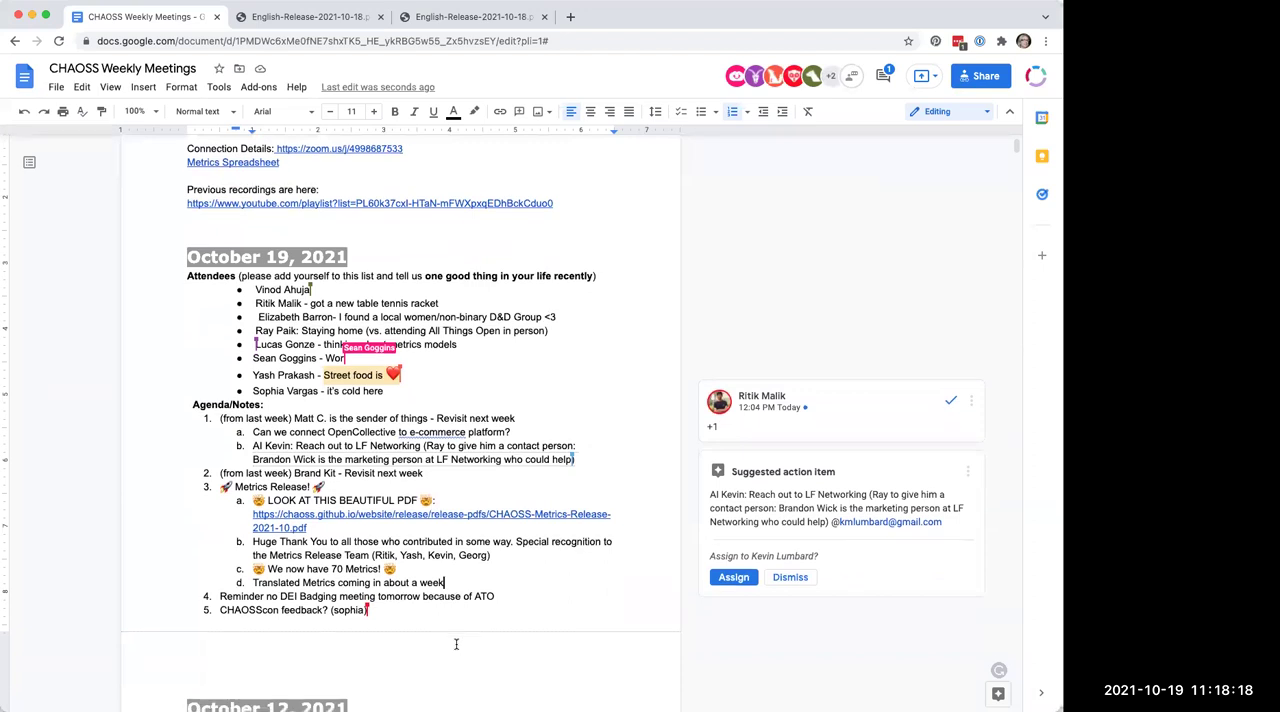
{"action": "scroll", "coordinate": [456, 643], "scroll_direction": "down", "scroll_amount": 1}
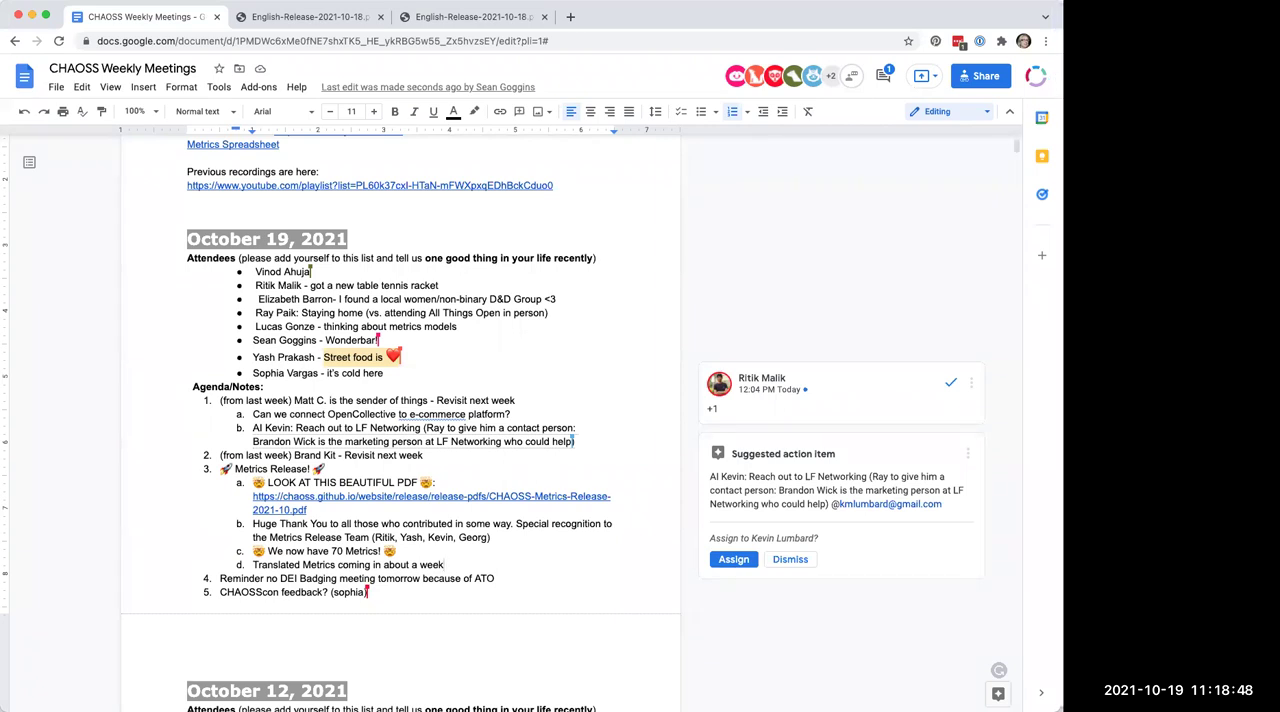
- Assign the suggested LF Networking outreach action item to its proposed person
{"action": "left_click", "coordinate": [743, 562]}
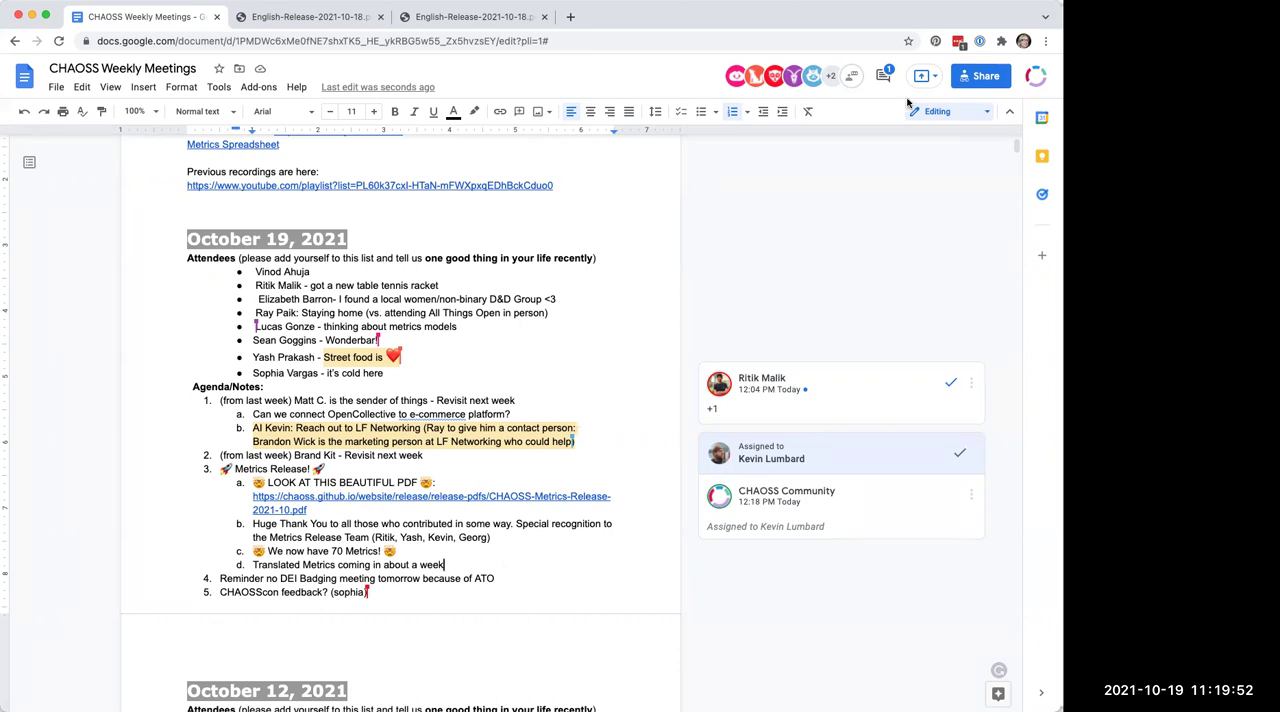
{"action": "scroll", "coordinate": [494, 538], "scroll_direction": "down", "scroll_amount": 5}
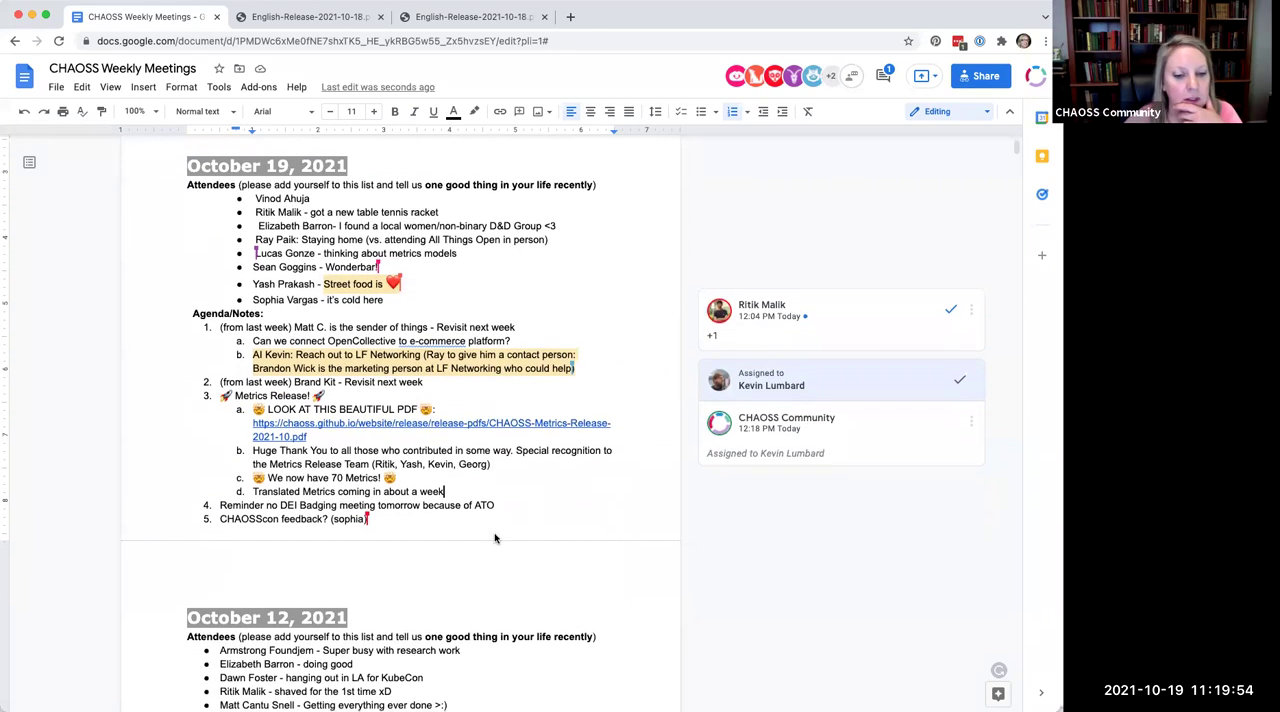
{"action": "scroll", "coordinate": [494, 538], "scroll_direction": "down", "scroll_amount": 5}
{"action": "scroll", "coordinate": [494, 538], "scroll_direction": "down", "scroll_amount": 5}
{"action": "scroll", "coordinate": [494, 538], "scroll_direction": "down", "scroll_amount": 4}
{"action": "scroll", "coordinate": [494, 538], "scroll_direction": "down", "scroll_amount": 4}
{"action": "scroll", "coordinate": [494, 538], "scroll_direction": "down", "scroll_amount": 2}
{"action": "scroll", "coordinate": [494, 538], "scroll_direction": "down", "scroll_amount": 5}
{"action": "scroll", "coordinate": [494, 538], "scroll_direction": "down", "scroll_amount": 3}
{"action": "scroll", "coordinate": [494, 538], "scroll_direction": "down", "scroll_amount": 5}
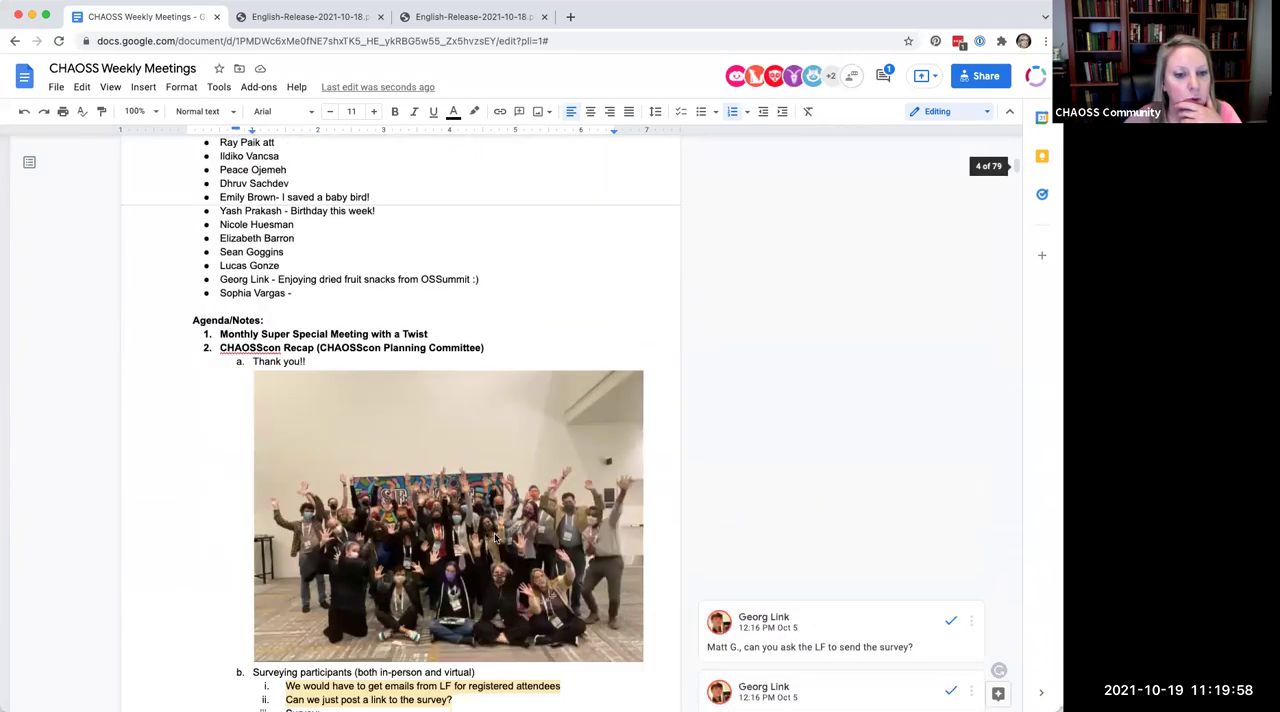
{"action": "scroll", "coordinate": [494, 538], "scroll_direction": "down", "scroll_amount": 3}
{"action": "scroll", "coordinate": [494, 538], "scroll_direction": "down", "scroll_amount": 5}
{"action": "scroll", "coordinate": [494, 538], "scroll_direction": "down", "scroll_amount": 4}
{"action": "scroll", "coordinate": [494, 538], "scroll_direction": "down", "scroll_amount": 5}
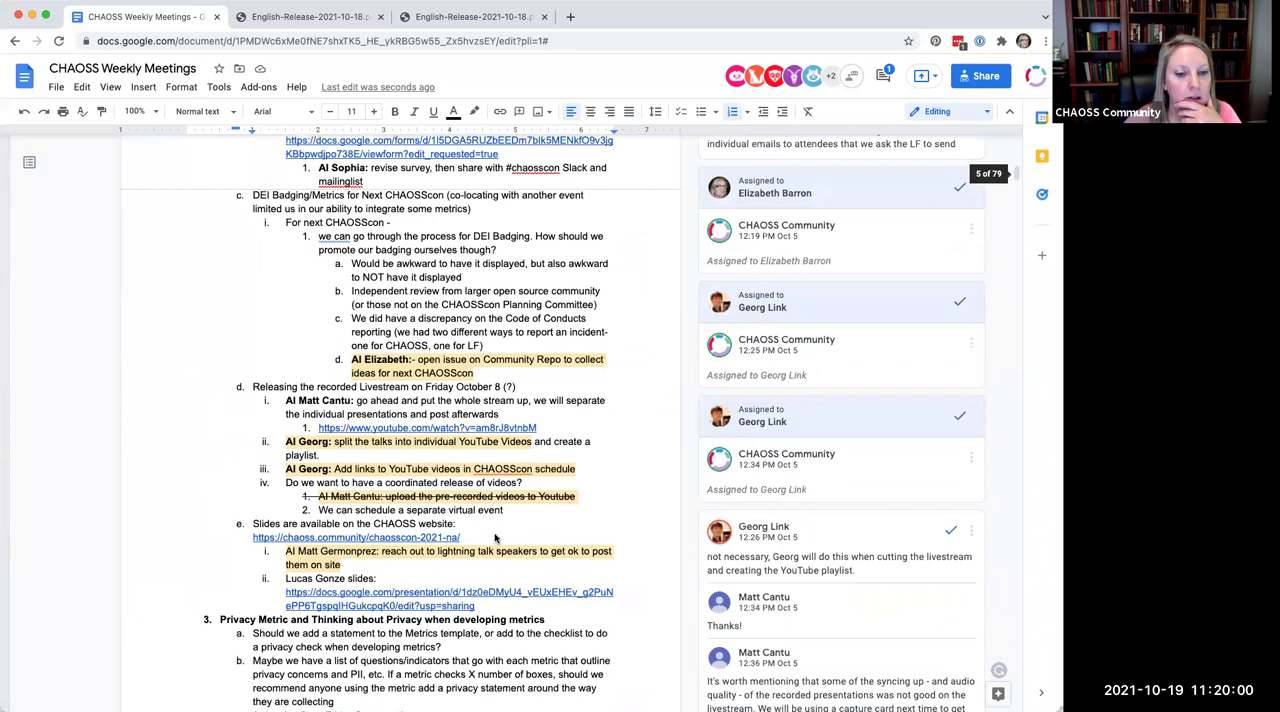
{"action": "scroll", "coordinate": [494, 538], "scroll_direction": "down", "scroll_amount": 4}
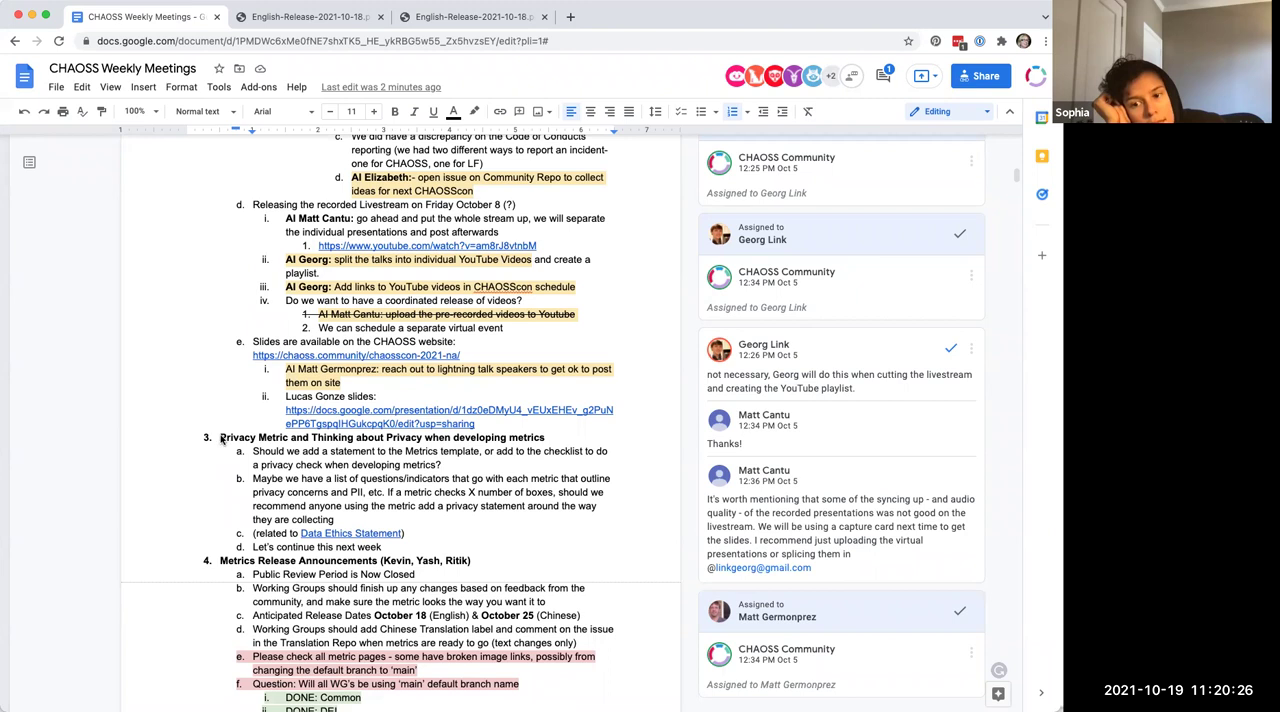
{"action": "mouse_move", "coordinate": [220, 437]}
{"action": "left_mouse_down"}
{"action": "mouse_move", "coordinate": [303, 470]}
{"action": "mouse_move", "coordinate": [408, 545]}
{"action": "left_mouse_up"}
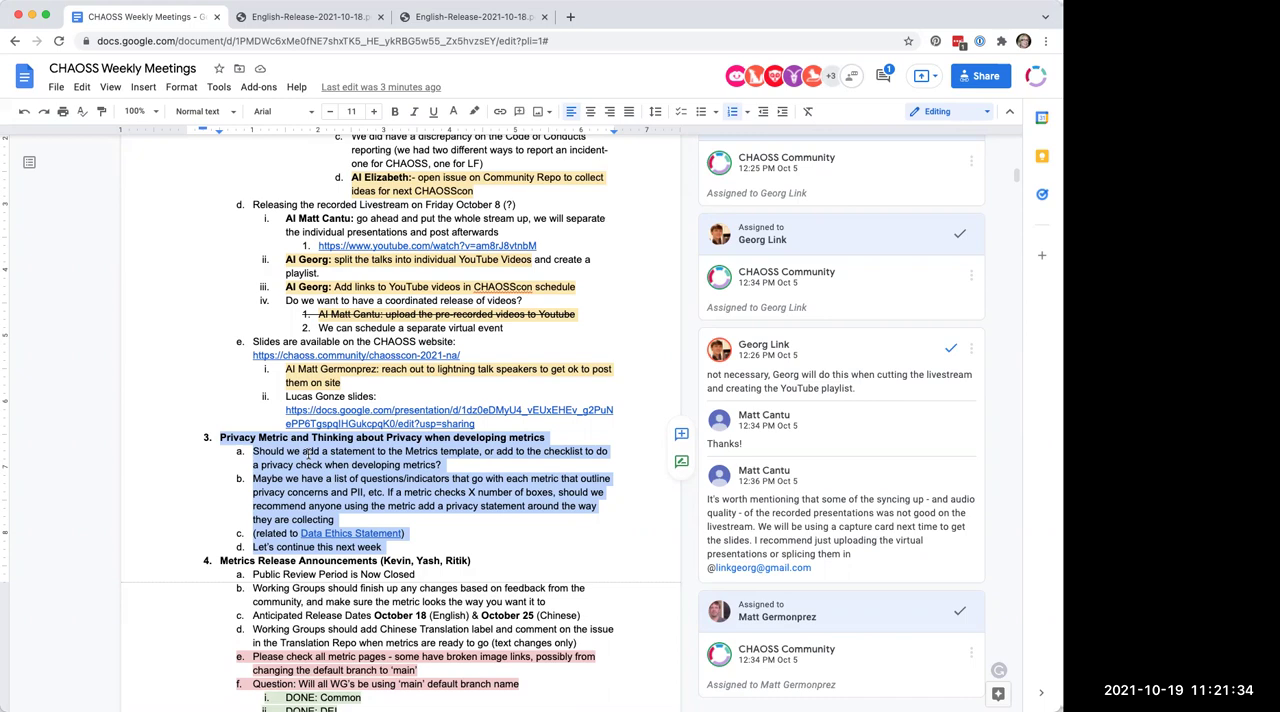
{"action": "scroll", "coordinate": [308, 455], "scroll_direction": "up", "scroll_amount": 8}
{"action": "scroll", "coordinate": [308, 455], "scroll_direction": "up", "scroll_amount": 8}
{"action": "scroll", "coordinate": [308, 455], "scroll_direction": "up", "scroll_amount": 8}
{"action": "scroll", "coordinate": [308, 455], "scroll_direction": "up", "scroll_amount": 4}
{"action": "scroll", "coordinate": [308, 455], "scroll_direction": "up", "scroll_amount": 5}
{"action": "scroll", "coordinate": [308, 455], "scroll_direction": "up", "scroll_amount": 3}
{"action": "scroll", "coordinate": [308, 455], "scroll_direction": "up", "scroll_amount": 4}
{"action": "scroll", "coordinate": [308, 455], "scroll_direction": "up", "scroll_amount": 3}
{"action": "scroll", "coordinate": [308, 455], "scroll_direction": "up", "scroll_amount": 5}
{"action": "scroll", "coordinate": [308, 455], "scroll_direction": "up", "scroll_amount": 3}
{"action": "scroll", "coordinate": [308, 455], "scroll_direction": "up", "scroll_amount": 5}
{"action": "scroll", "coordinate": [308, 455], "scroll_direction": "up", "scroll_amount": 3}
{"action": "scroll", "coordinate": [308, 455], "scroll_direction": "up", "scroll_amount": 3}
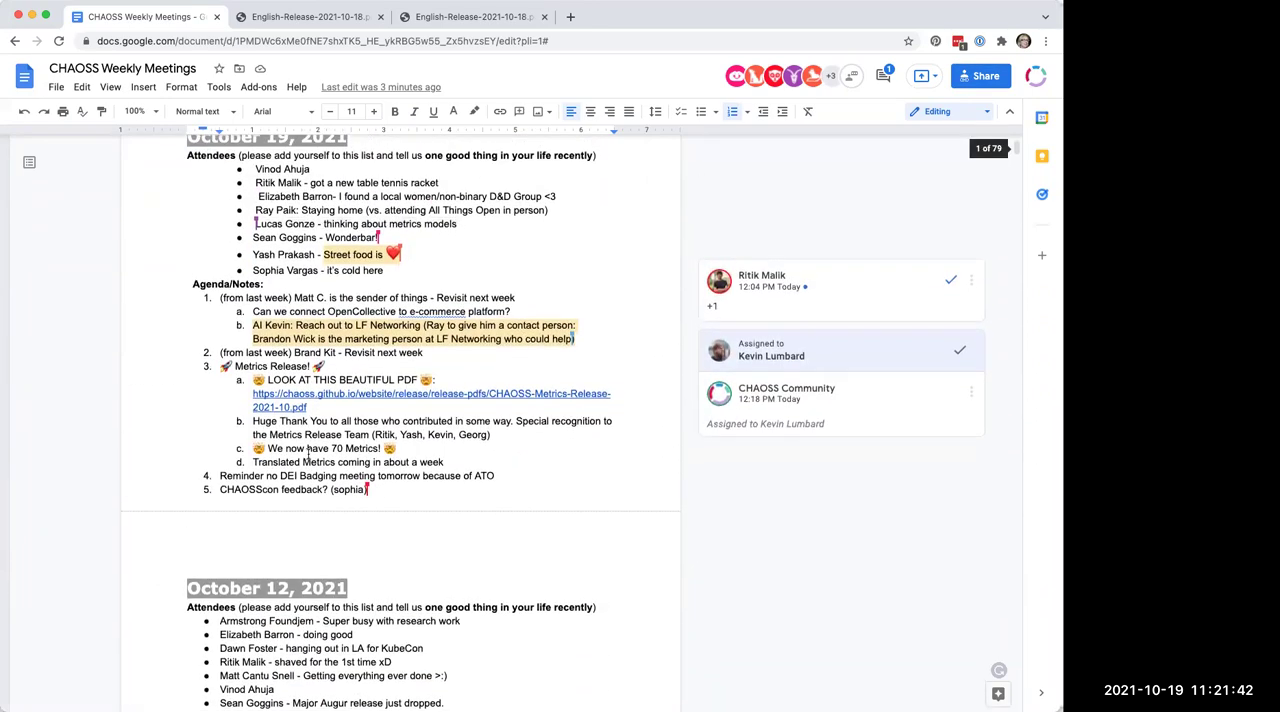
{"action": "scroll", "coordinate": [308, 455], "scroll_direction": "up", "scroll_amount": 2}
{"action": "scroll", "coordinate": [308, 455], "scroll_direction": "up", "scroll_amount": 3}
{"action": "scroll", "coordinate": [308, 455], "scroll_direction": "up", "scroll_amount": 1}
{"action": "scroll", "coordinate": [308, 455], "scroll_direction": "down", "scroll_amount": 1}
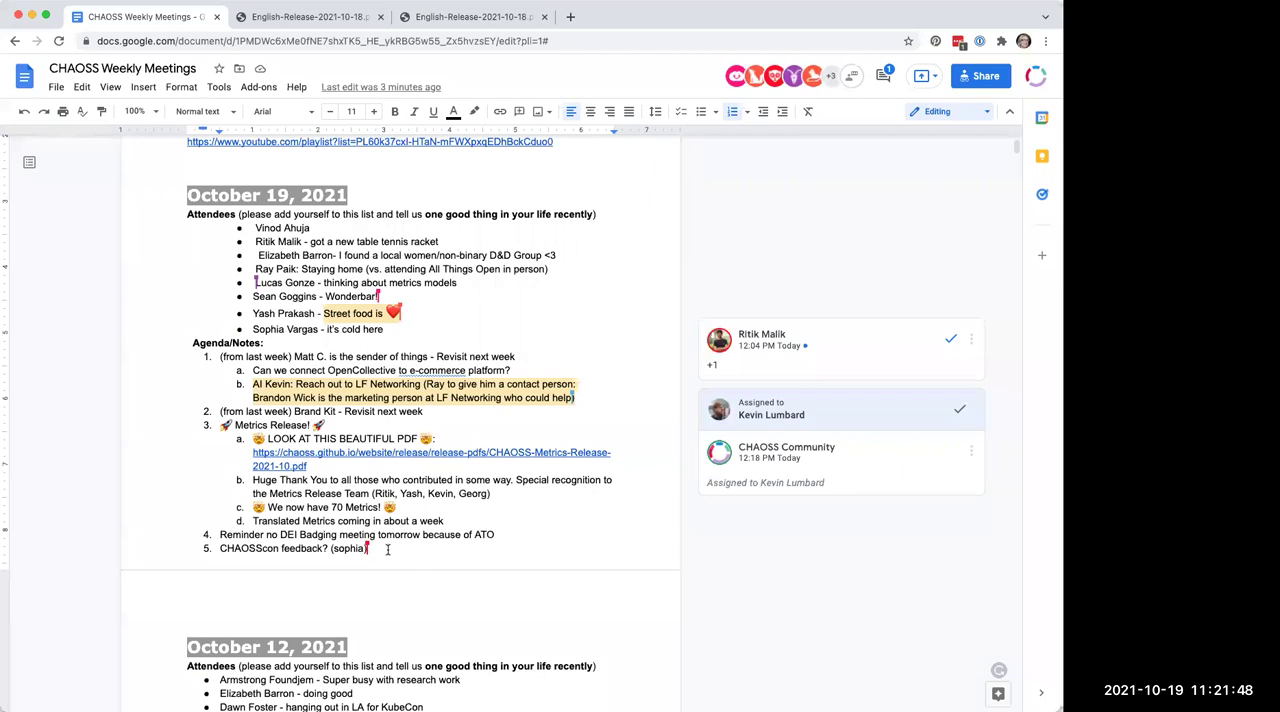
- Create a new top-level agenda item 4 below the translated metrics line
{"action": "left_click", "coordinate": [444, 521]}
{"action": "key", "text": "Return"}
{"action": "key", "text": "shift+Tab"}
{"action": "type", "text": "Privacy"}
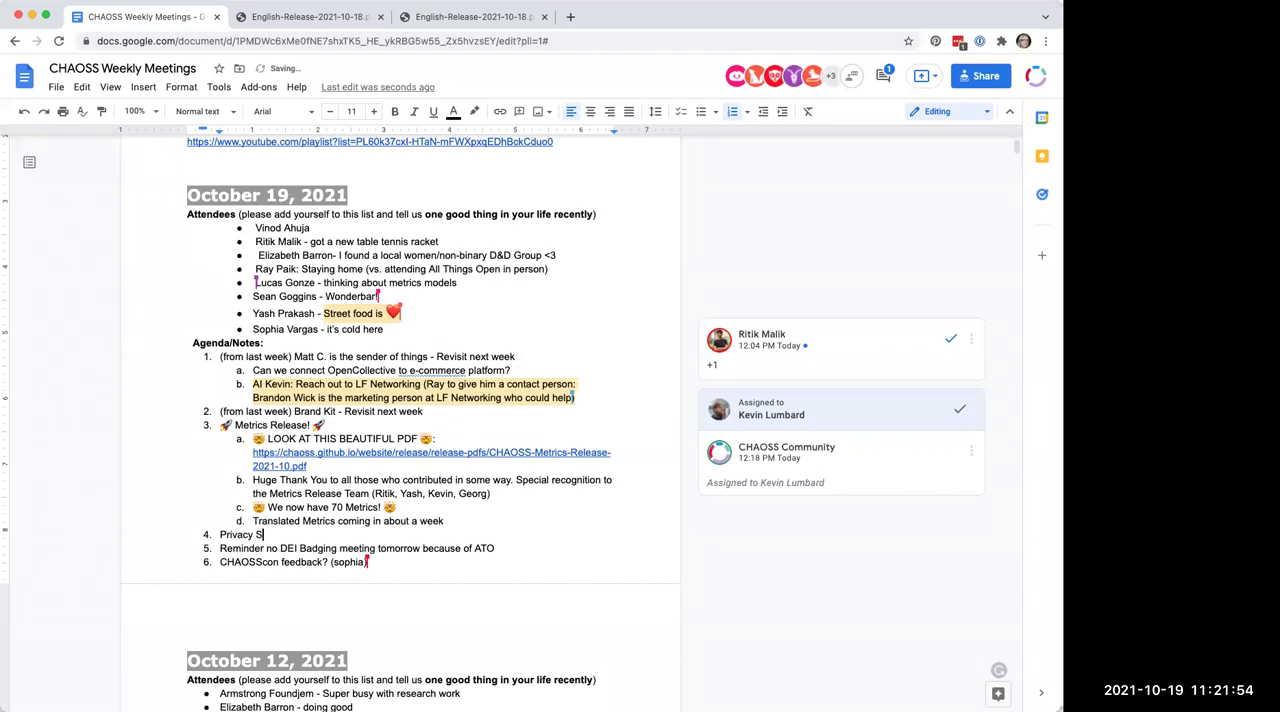
{"action": "type", "text": "tatement:"}
- Remove the stray colon after 'Statement' in the 'Privacy Statement in Metrics' item
{"action": "key", "text": "BackSpace"}
{"action": "type", "text": "in Metrics:"}
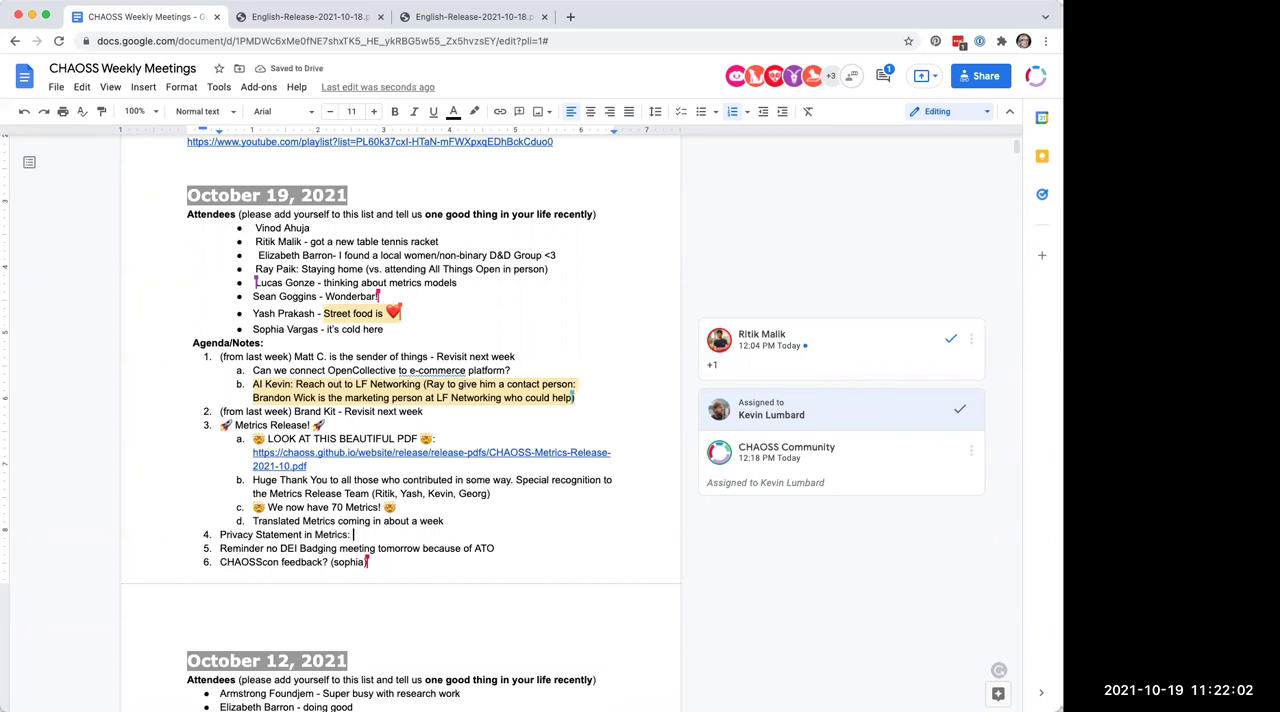
{"action": "type", "text": " Policy ne"}
{"action": "type", "text": "eds to be f"}
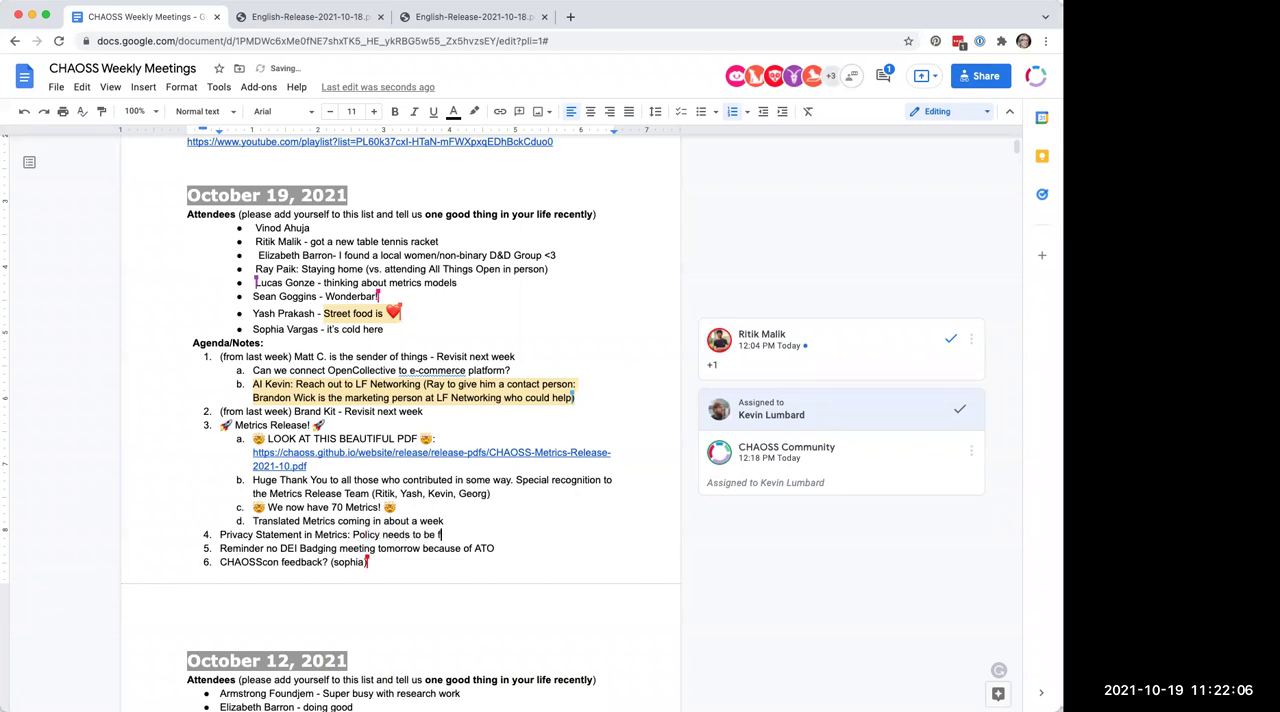
{"action": "type", "text": "ormed"}
{"action": "type", "text": " that "}
{"action": "type", "text": "prompts"}
{"action": "type", "text": " us to look"}
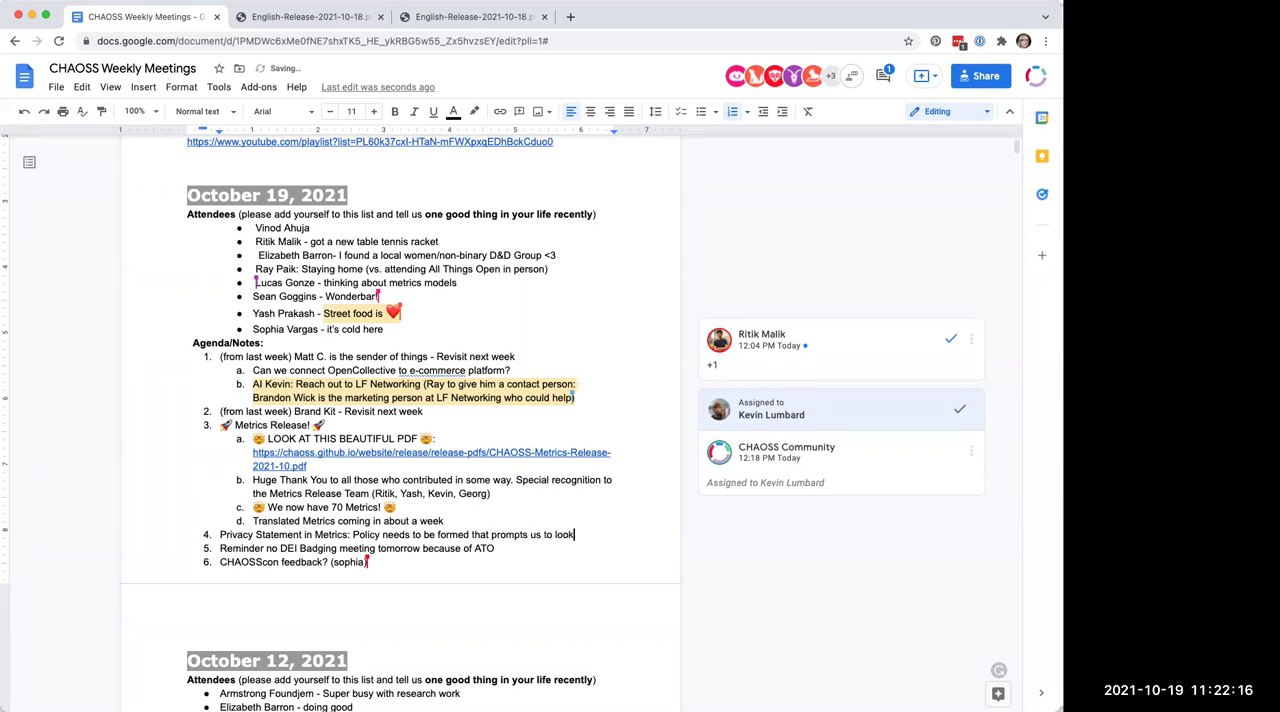
{"action": "type", "text": " at PII in the course of "}
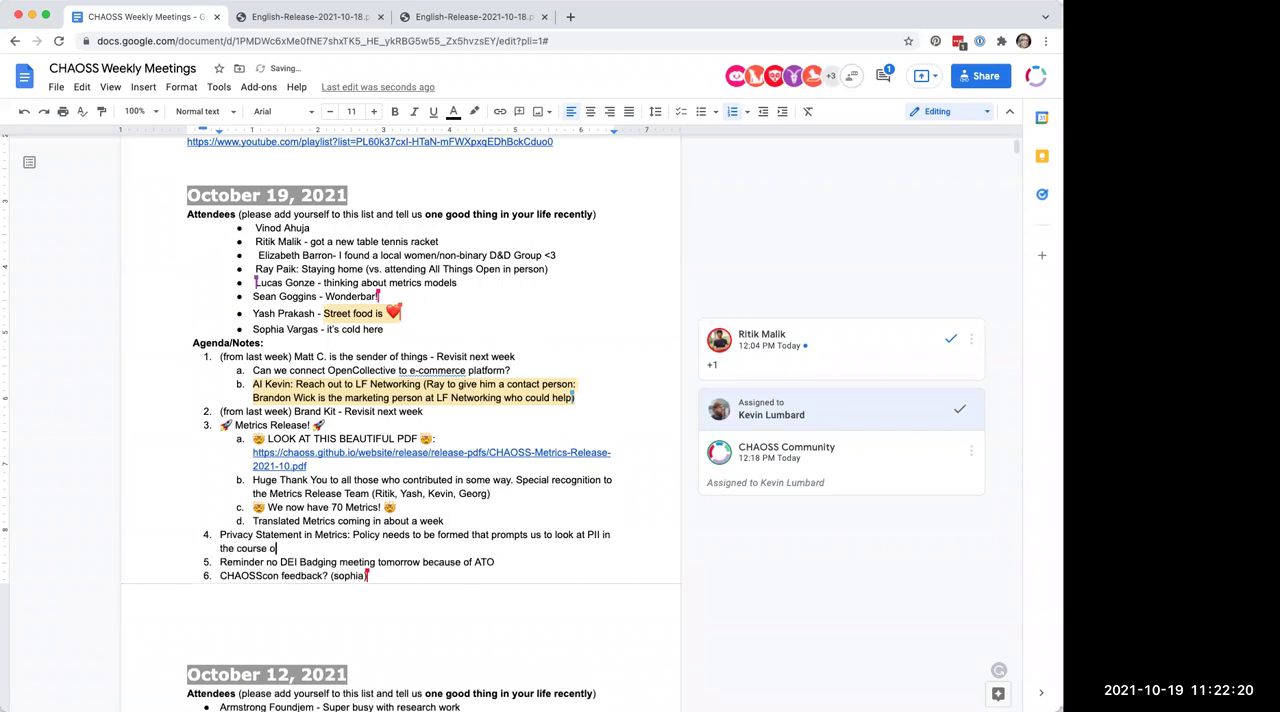
{"action": "type", "text": "developing"}
{"action": "type", "text": " the metric"}
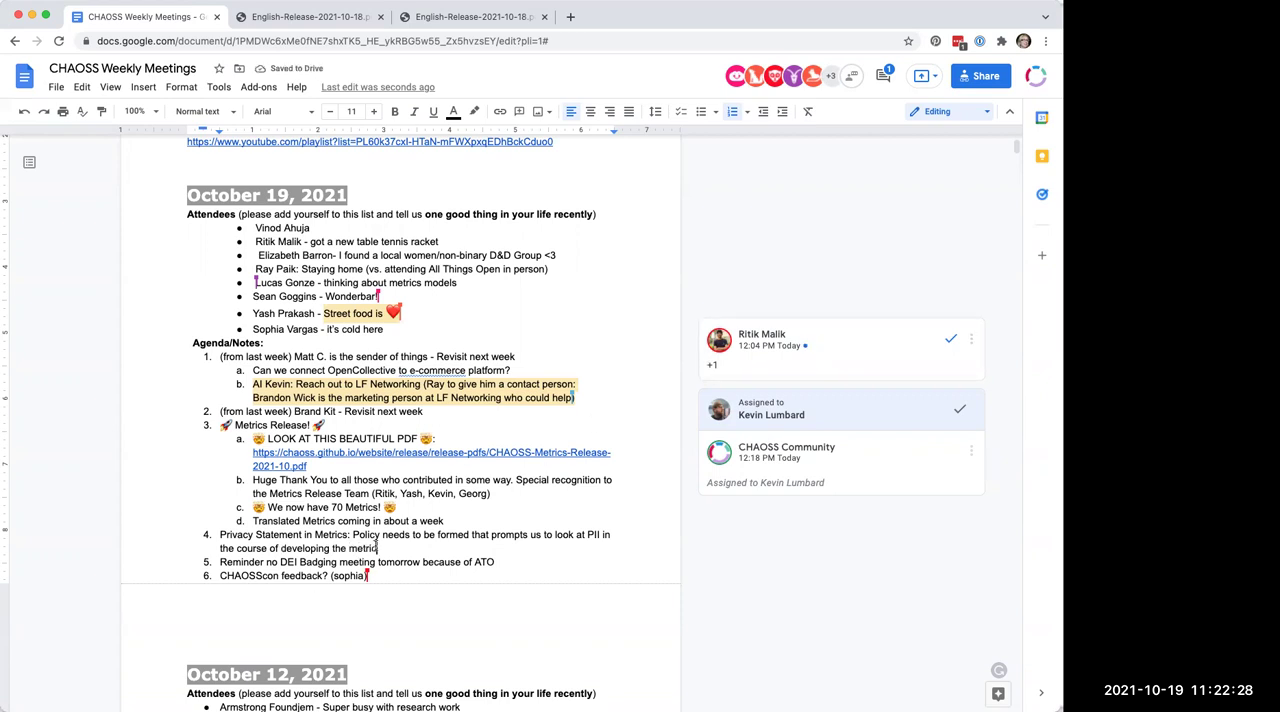
{"action": "type", "text": ". But whe"}
{"action": "type", "text": "re is the home "}
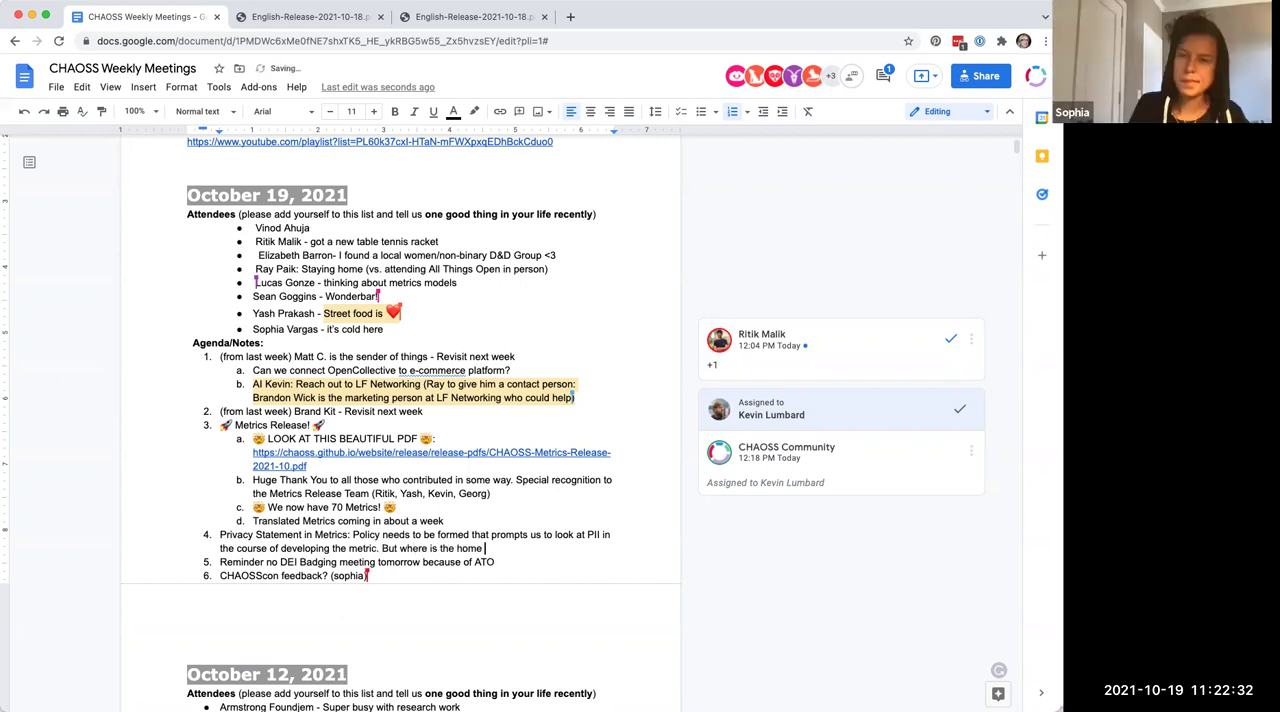
{"action": "type", "text": "for this?"}
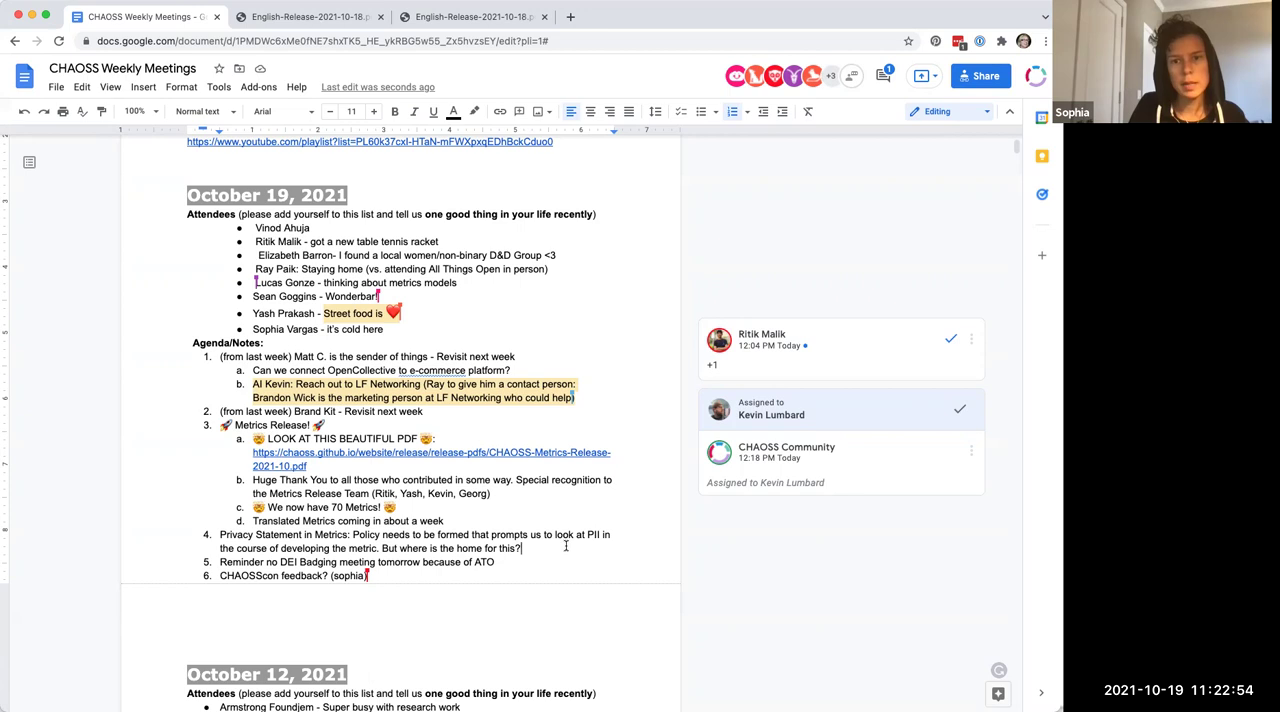
- Create a nested 'AI' sub-item 'a.' under Privacy Statement agenda item 4
{"action": "left_click", "coordinate": [566, 547]}
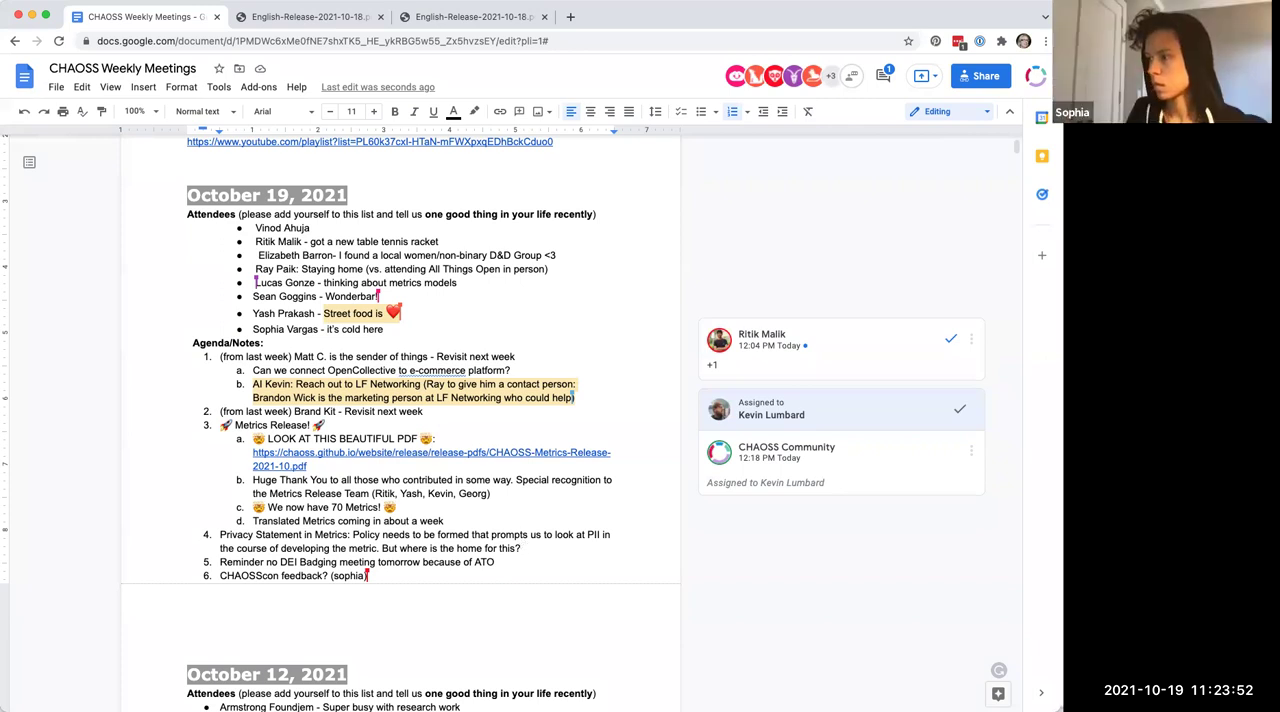
{"action": "key", "text": "Return"}
{"action": "key", "text": "Tab"}
{"action": "type", "text": "AI"}
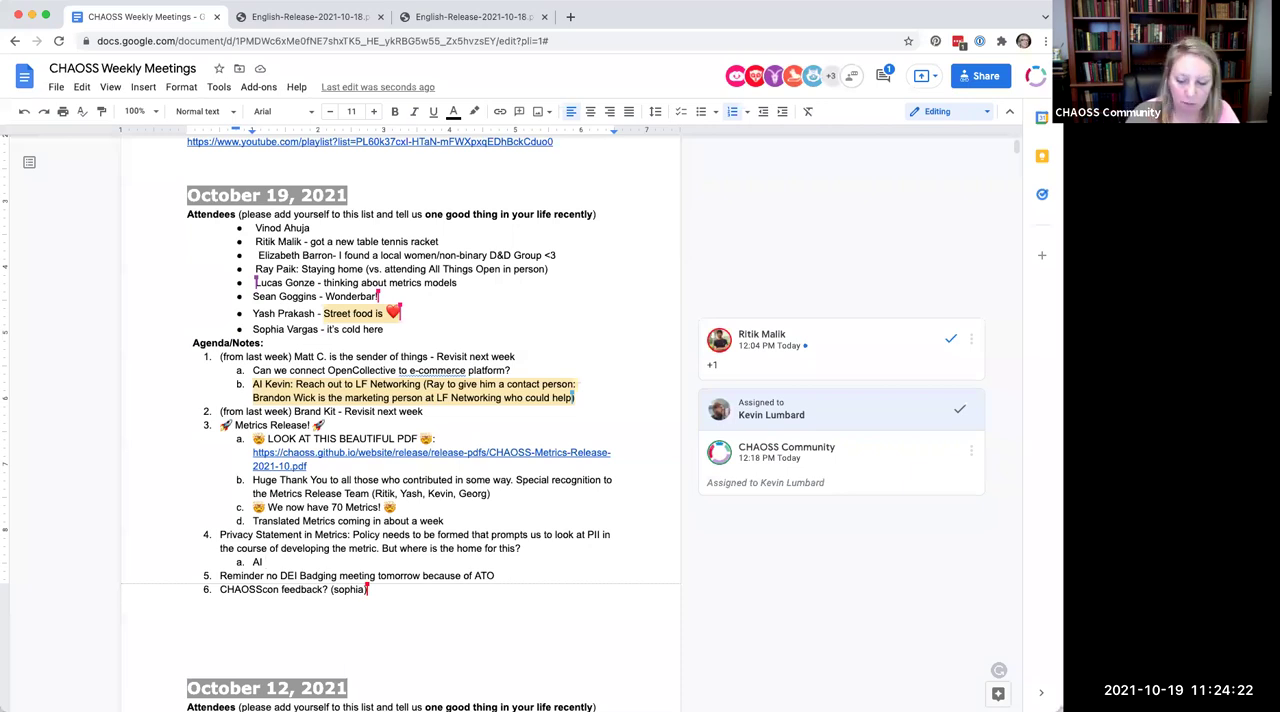
{"action": "type", "text": "Elizabeth: open issue in community repo"}
- Nest 'Guidance for working groups', 'Review of previous metrics' and 'Checklist item on metrics quality' under Lucas's item
{"action": "key", "text": "Return"}
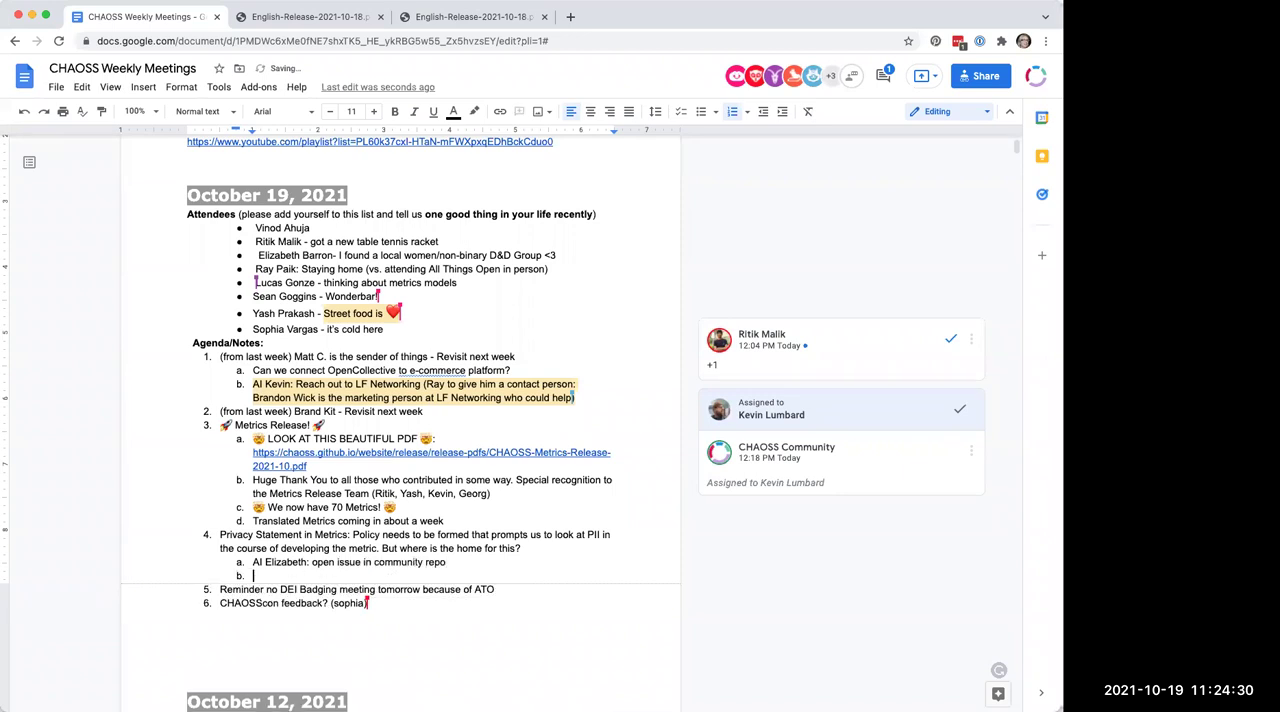
{"action": "type", "text": "AI Lucas: st"}
{"action": "type", "text": "art draft"}
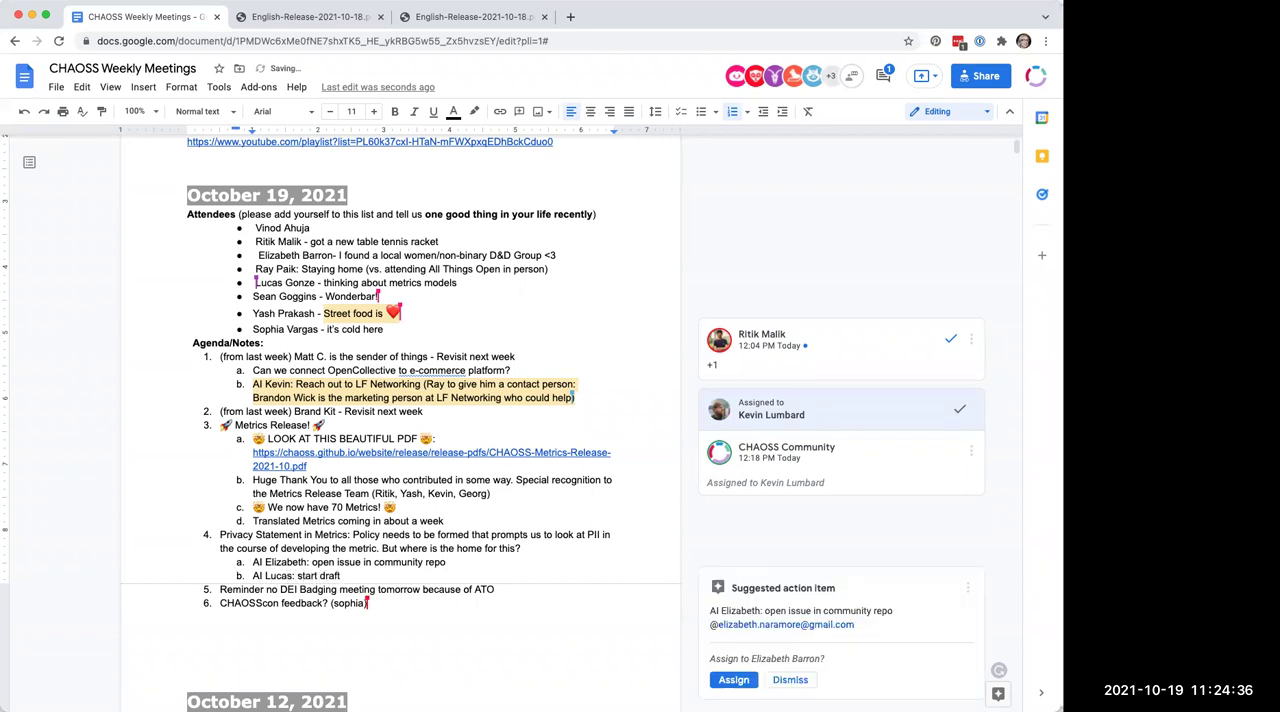
{"action": "type", "text": " with whoever"}
{"action": "type", "text": " else want"}
{"action": "type", "text": "s to work"}
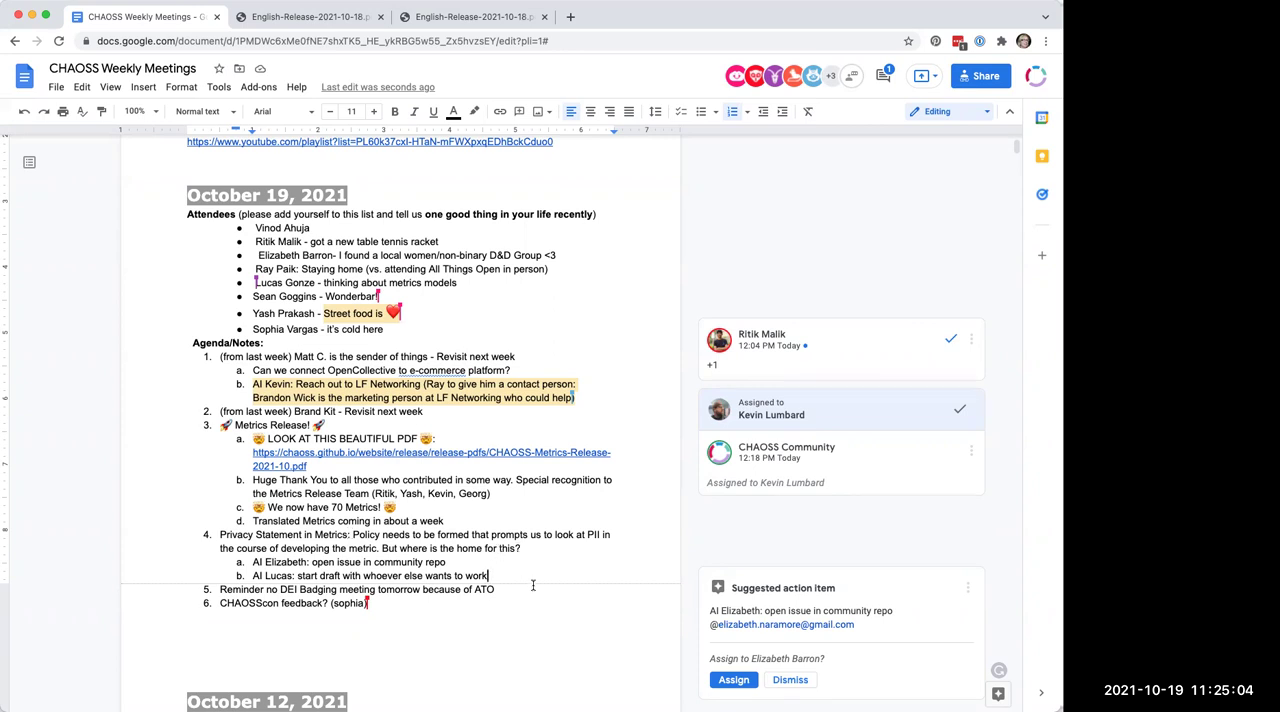
{"action": "key", "text": "Return"}
{"action": "key", "text": "Tab"}
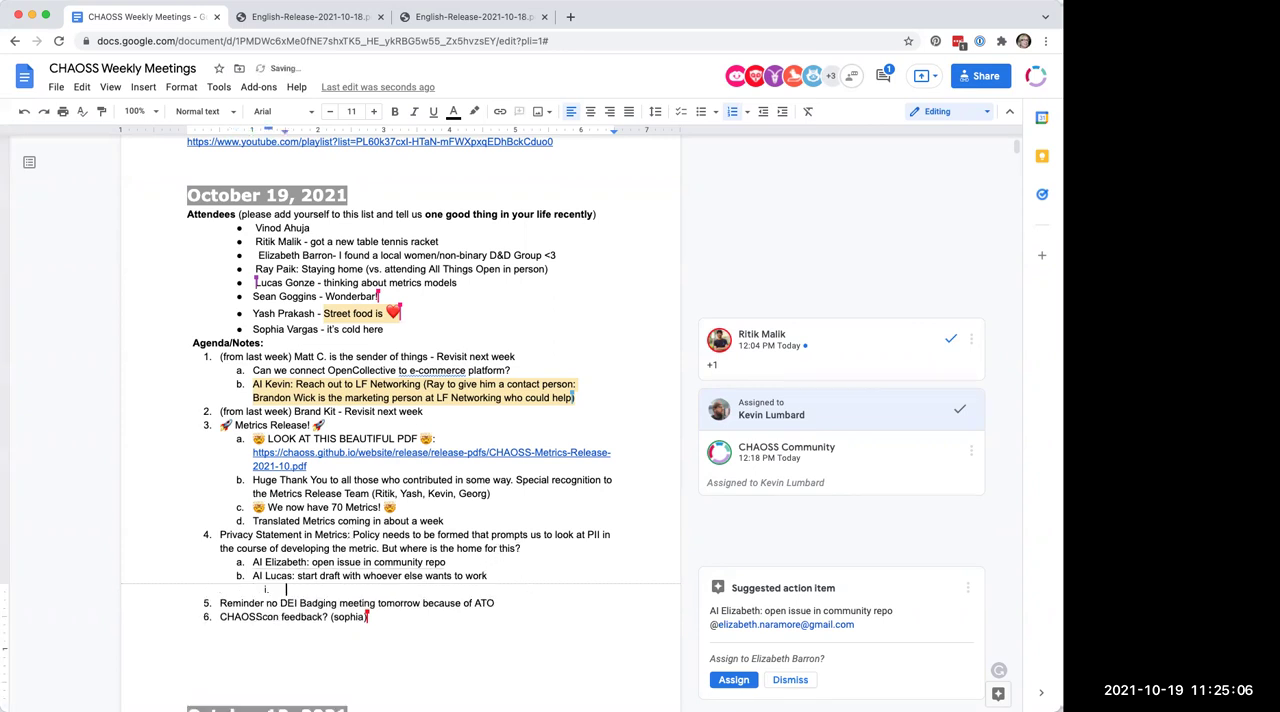
{"action": "type", "text": "Guidance for "}
{"action": "type", "text": "working groups"}
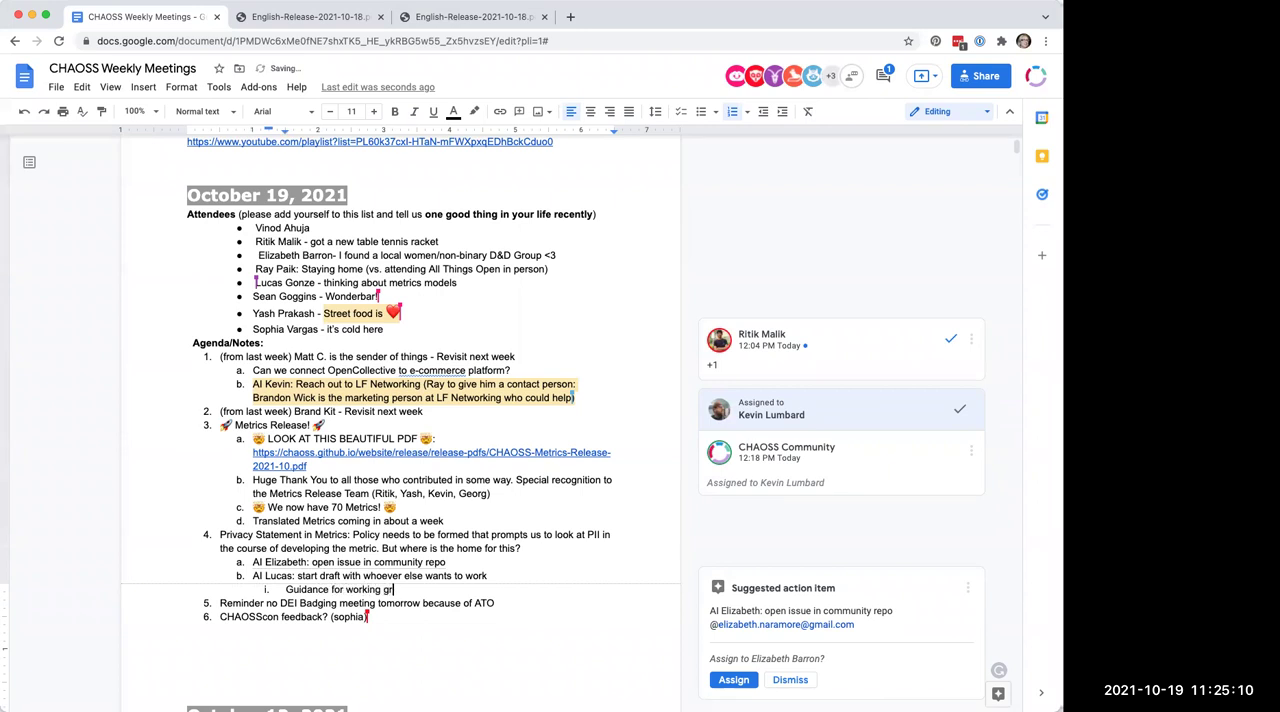
{"action": "key", "text": "Return"}
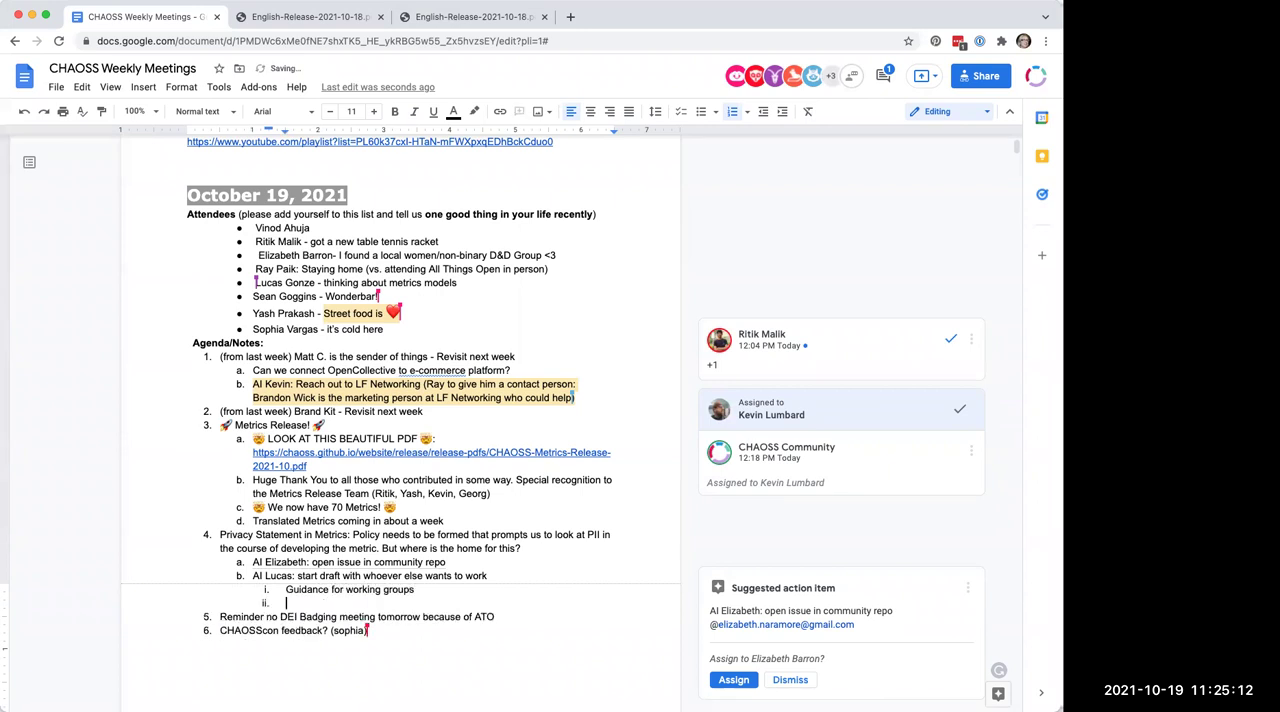
{"action": "type", "text": "Review of"}
{"action": "type", "text": "previous "}
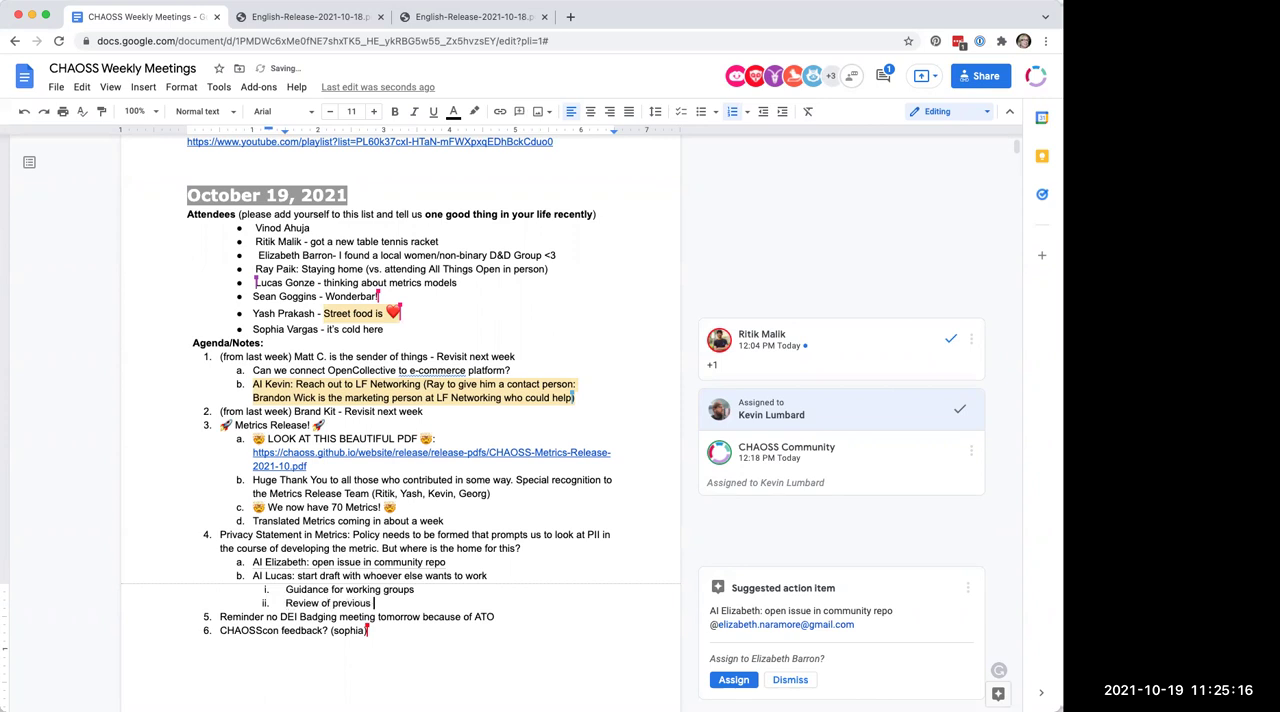
{"action": "type", "text": "mi"}
{"action": "type", "text": "rics"}
{"action": "key", "text": "Return"}
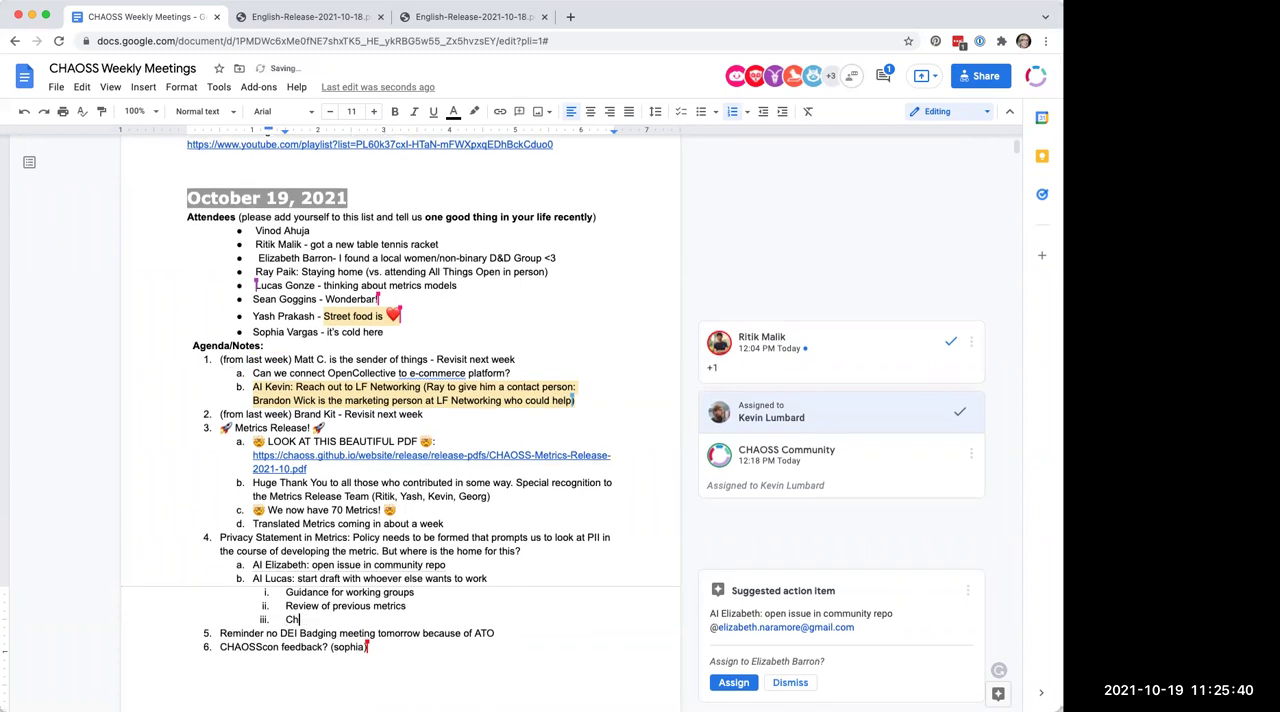
{"action": "type", "text": "Checklist item"}
{"action": "type", "text": " on metrics quality"}
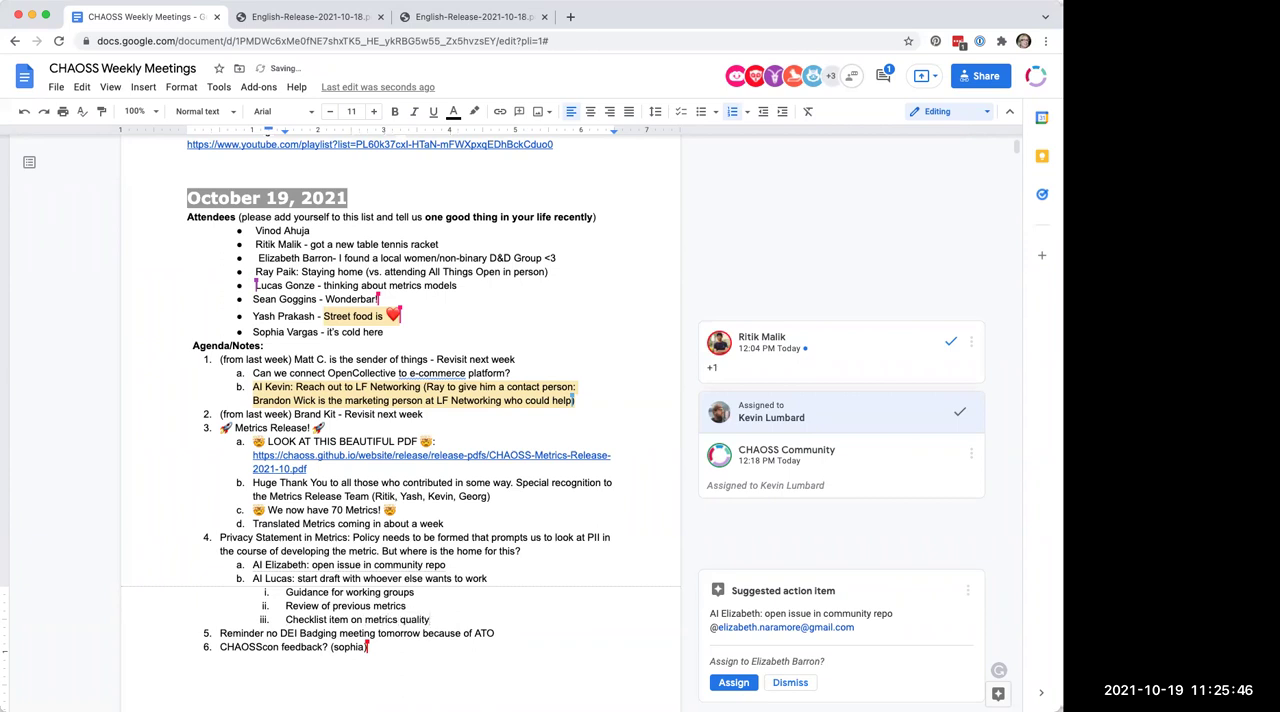
{"action": "type", "text": " checklist"}
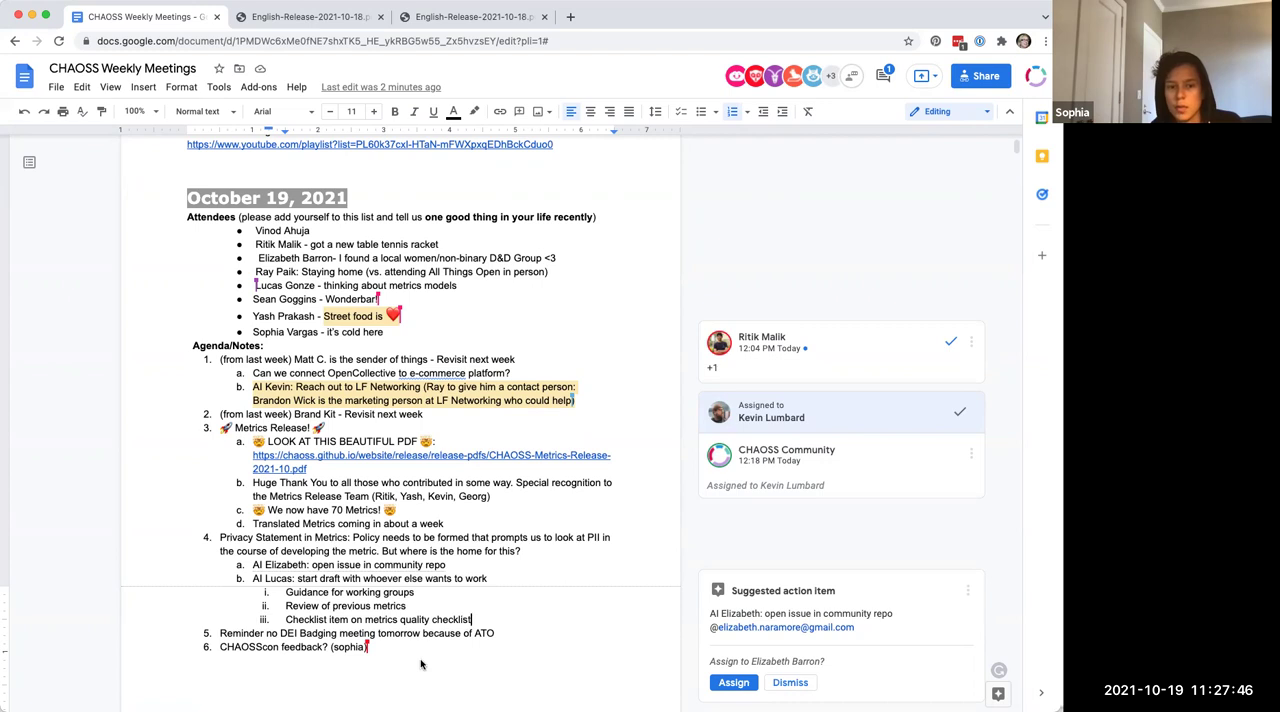
- Add 'AI: Sophia to distill results of feedback form and share' below item 6, fixing a typo
{"action": "left_click", "coordinate": [420, 660]}
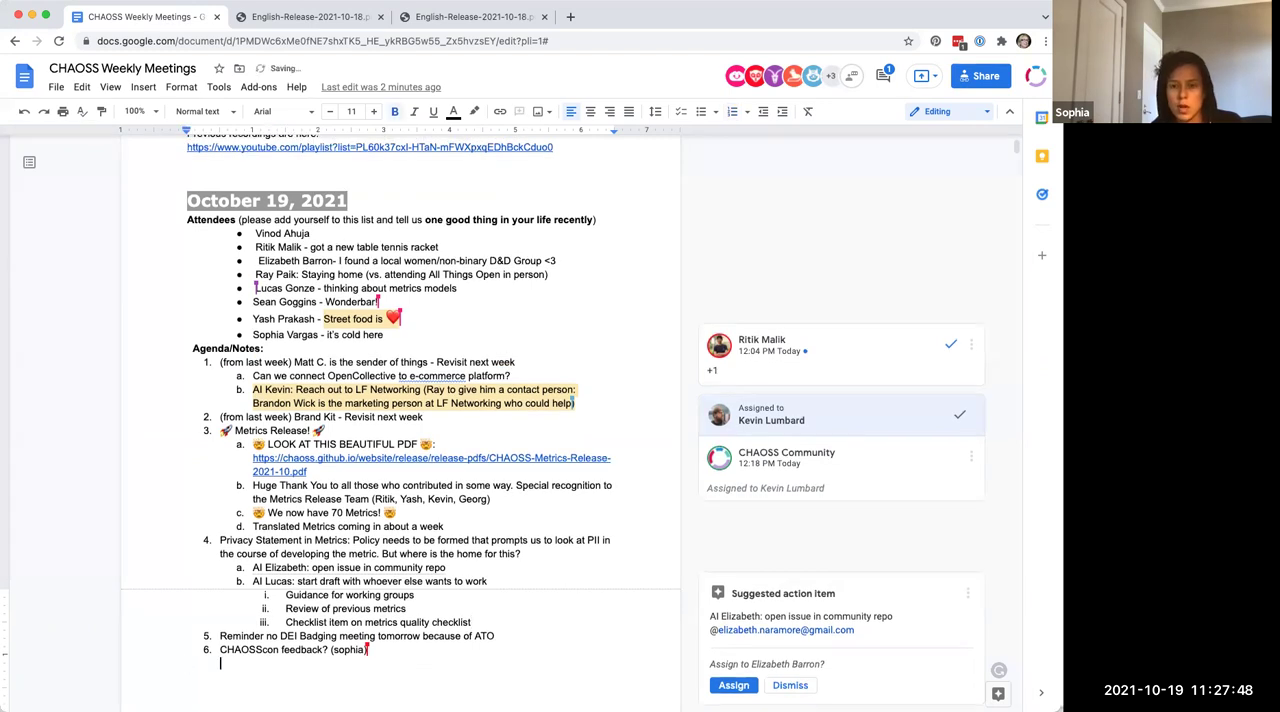
{"action": "type", "text": "AI: Sophia"}
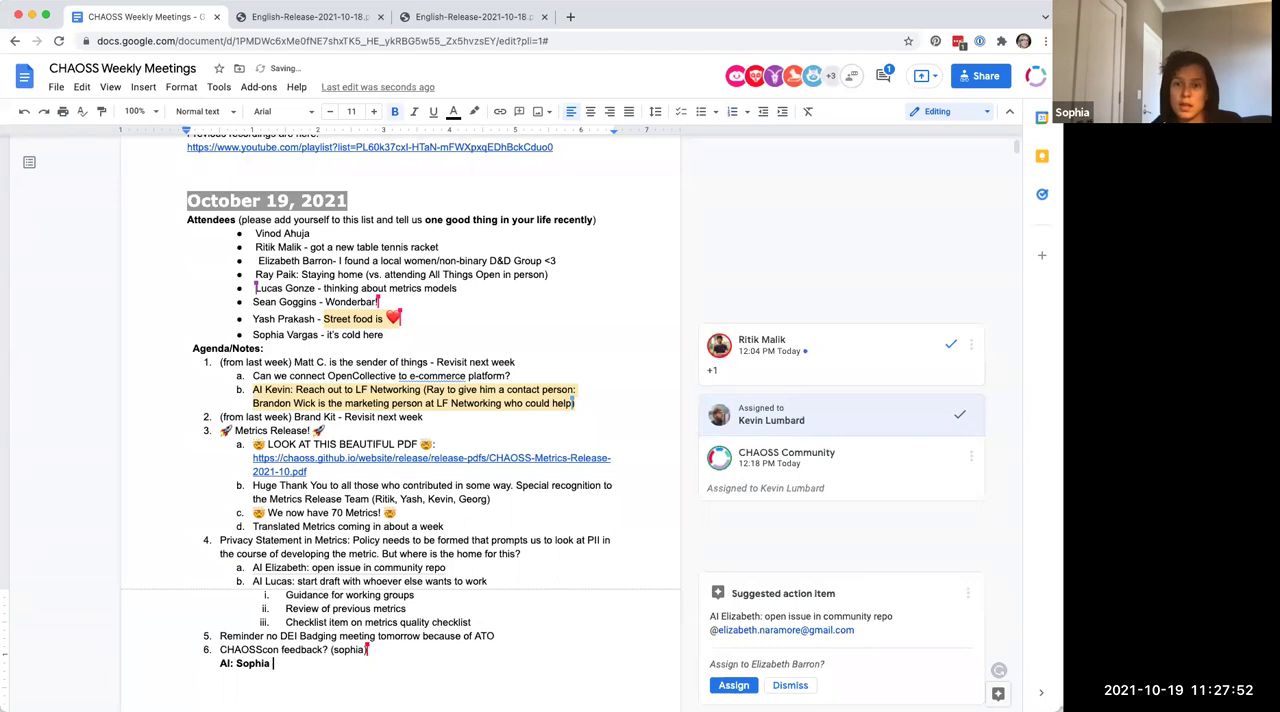
{"action": "type", "text": " to distill "}
{"action": "type", "text": "results of "}
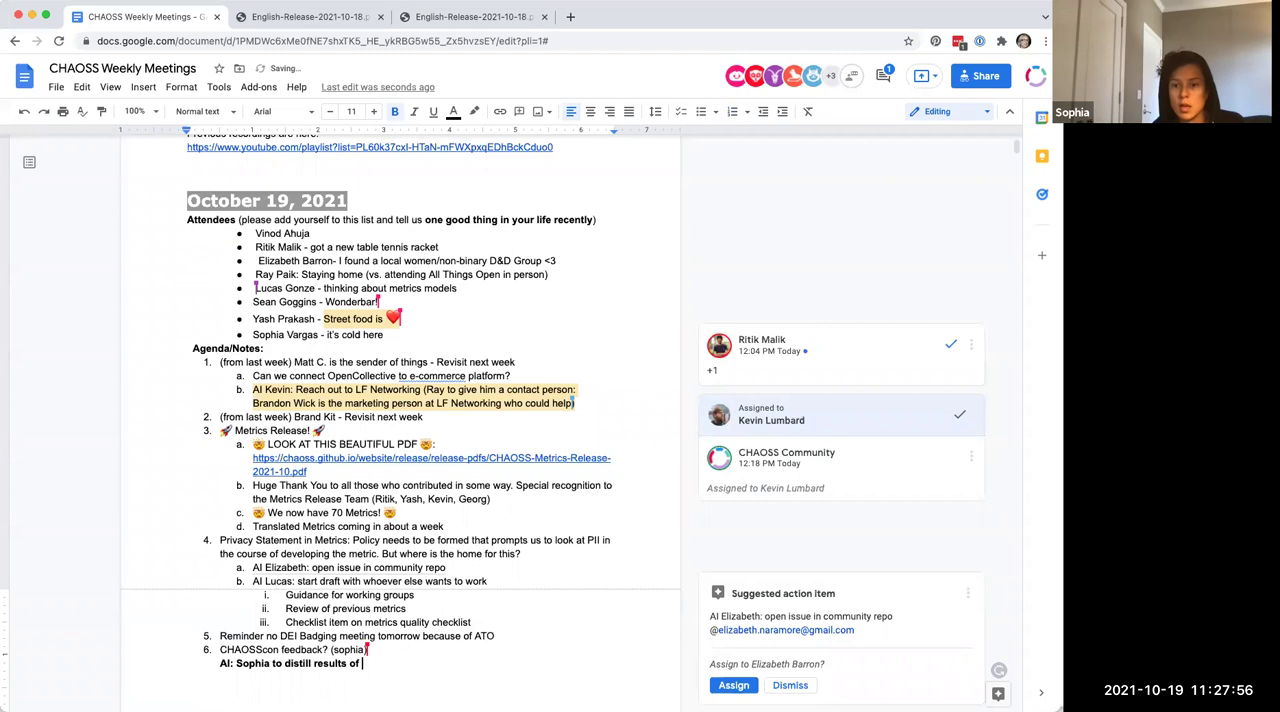
{"action": "type", "text": "check"}
{"action": "key", "text": "BackSpace"}
{"action": "key", "text": "BackSpace"}
{"action": "key", "text": "BackSpace"}
{"action": "type", "text": "feedback form"}
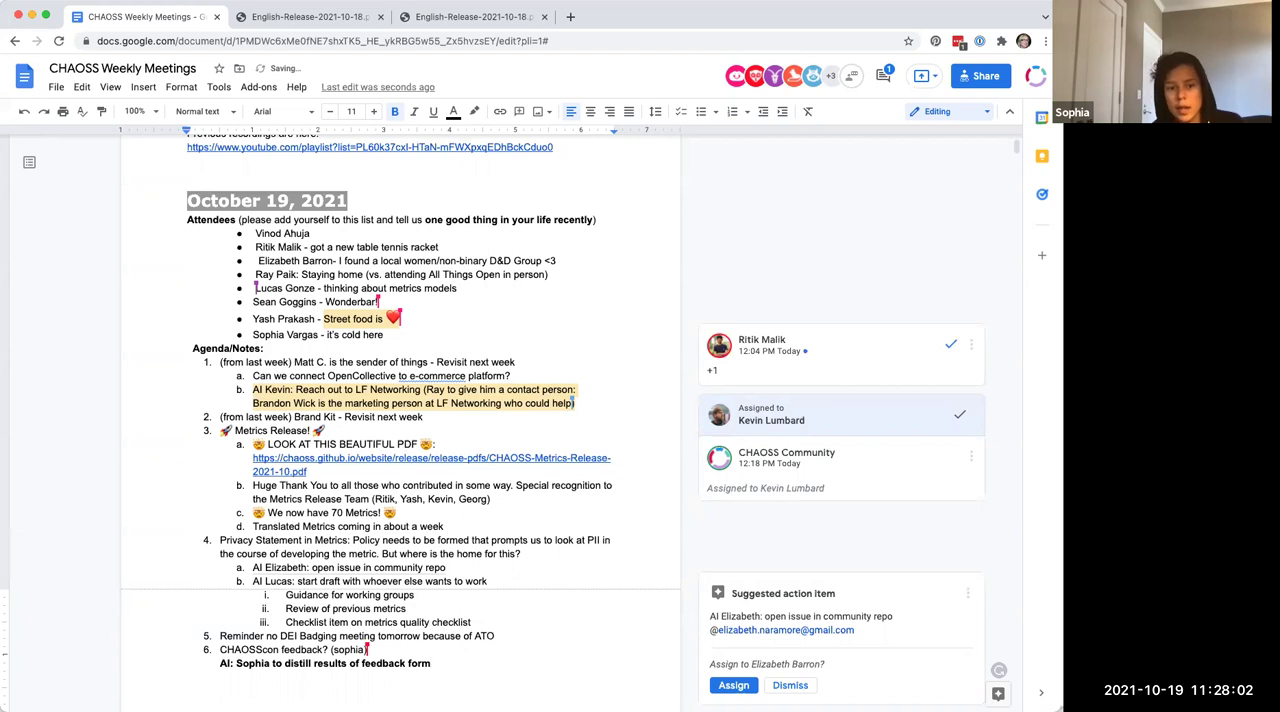
{"action": "type", "text": " and share"}
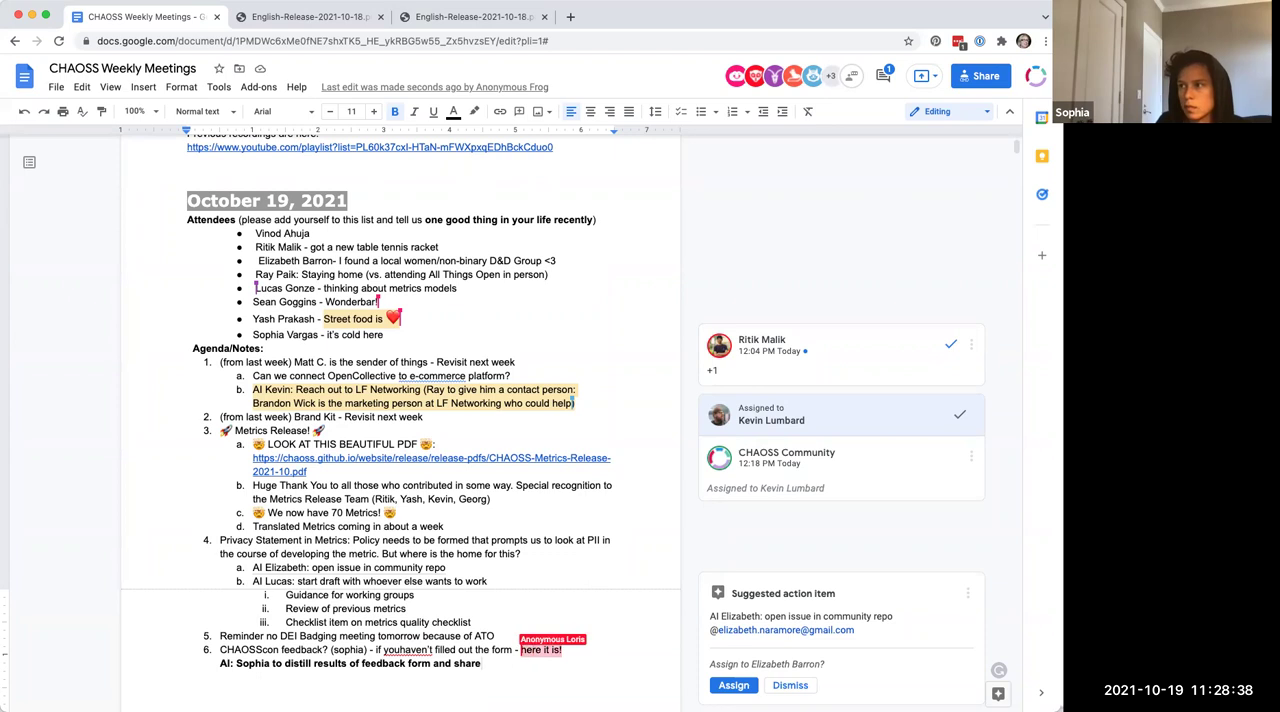
{"action": "scroll", "coordinate": [356, 369], "scroll_direction": "down", "scroll_amount": 4}
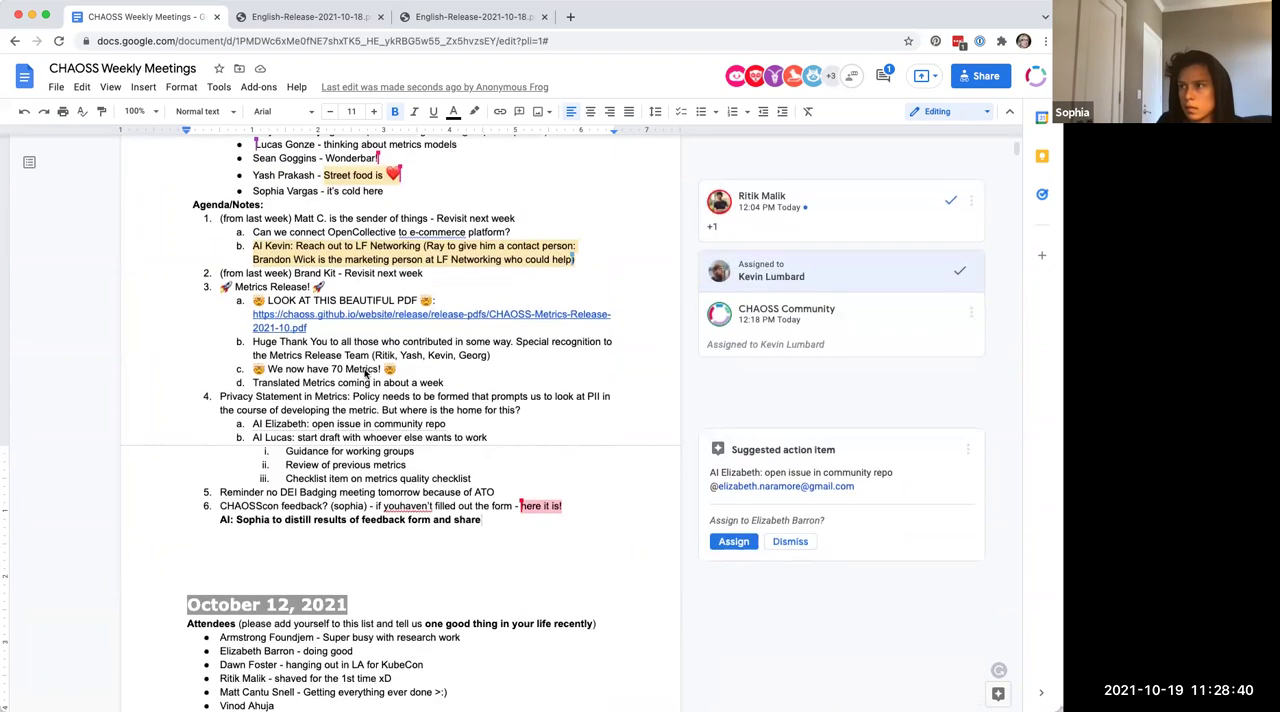
{"action": "scroll", "coordinate": [365, 373], "scroll_direction": "up", "scroll_amount": 1}
{"action": "scroll", "coordinate": [365, 373], "scroll_direction": "down", "scroll_amount": 1}
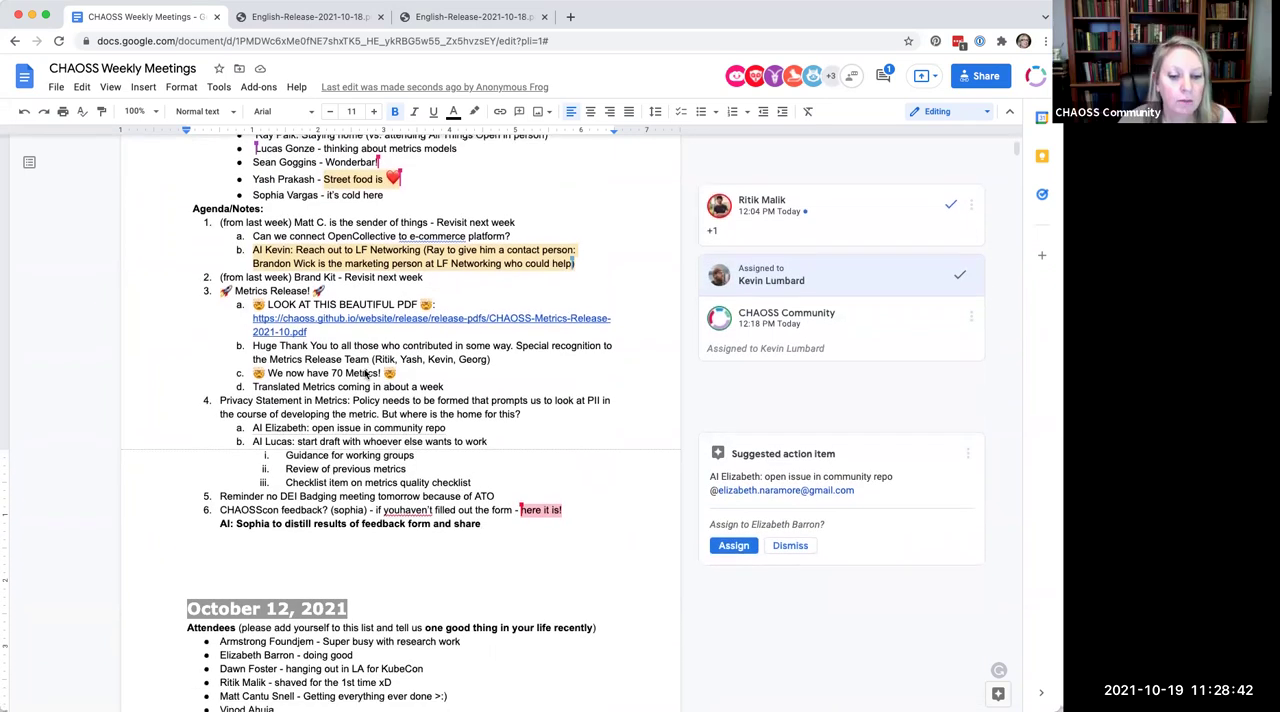
{"action": "scroll", "coordinate": [365, 373], "scroll_direction": "down", "scroll_amount": 1}
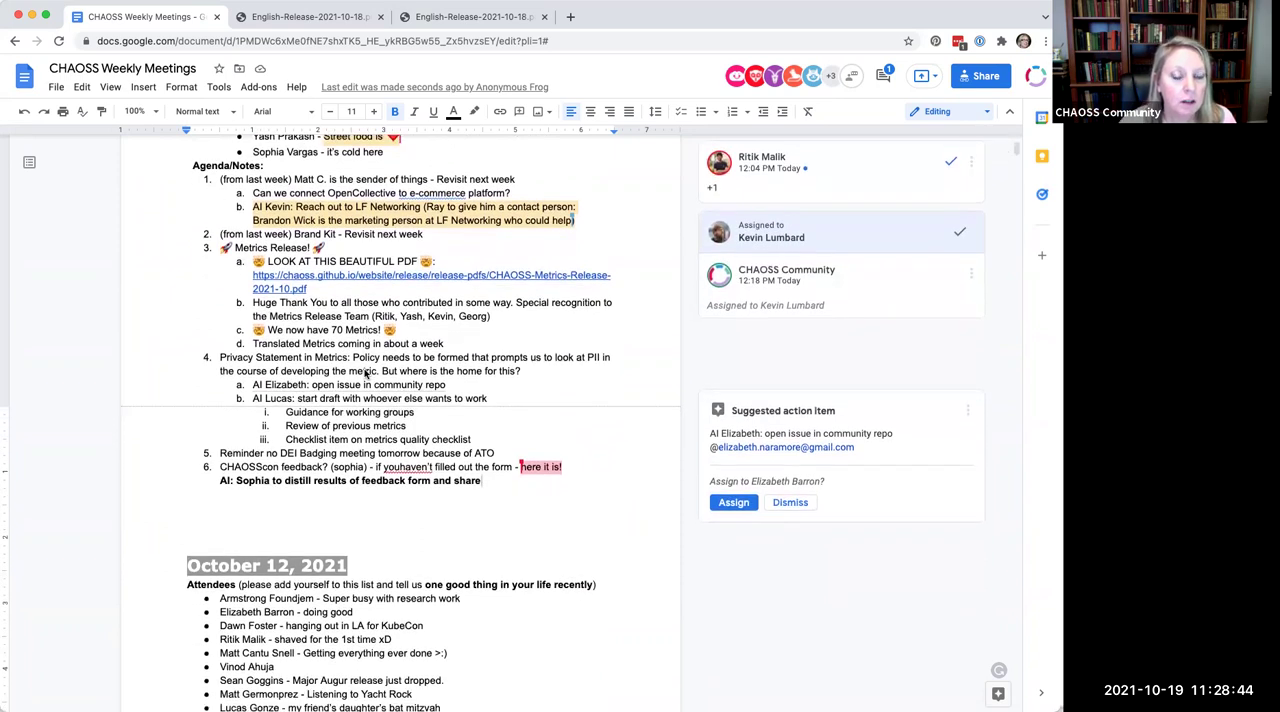